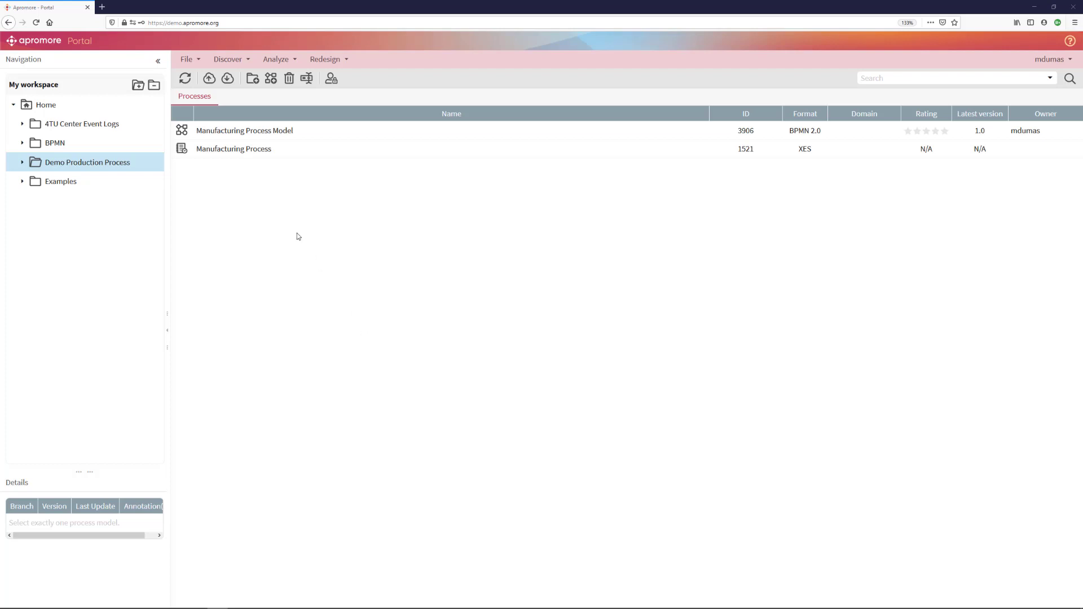
- Open the Manufacturing Process event log as a process map and examine its initial turning and milling activities
double_click(245, 150)
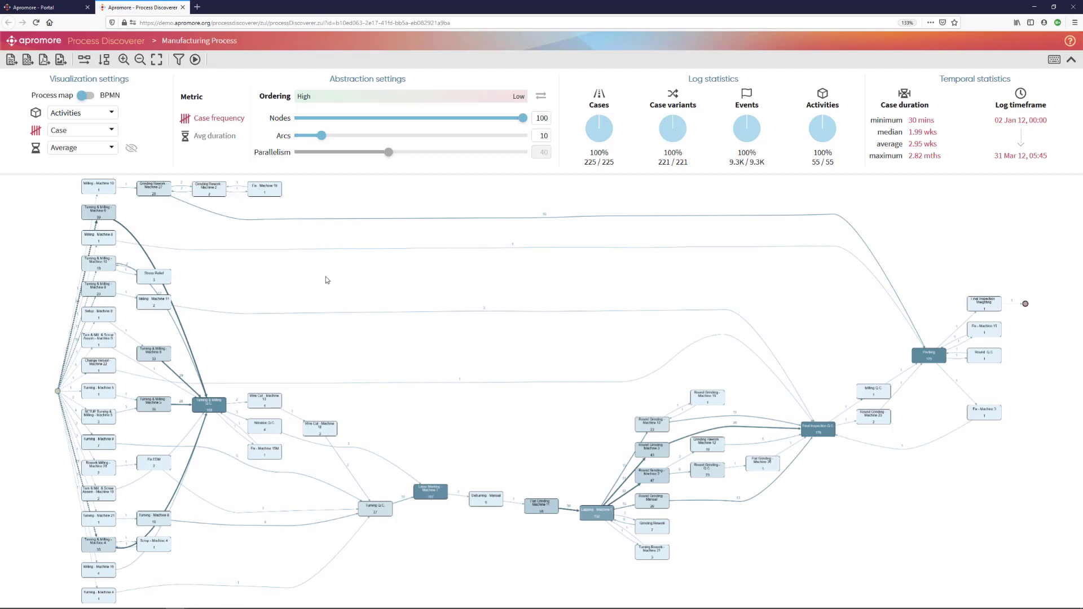
scroll(326, 277, up, 3)
drag(314, 278, 487, 275)
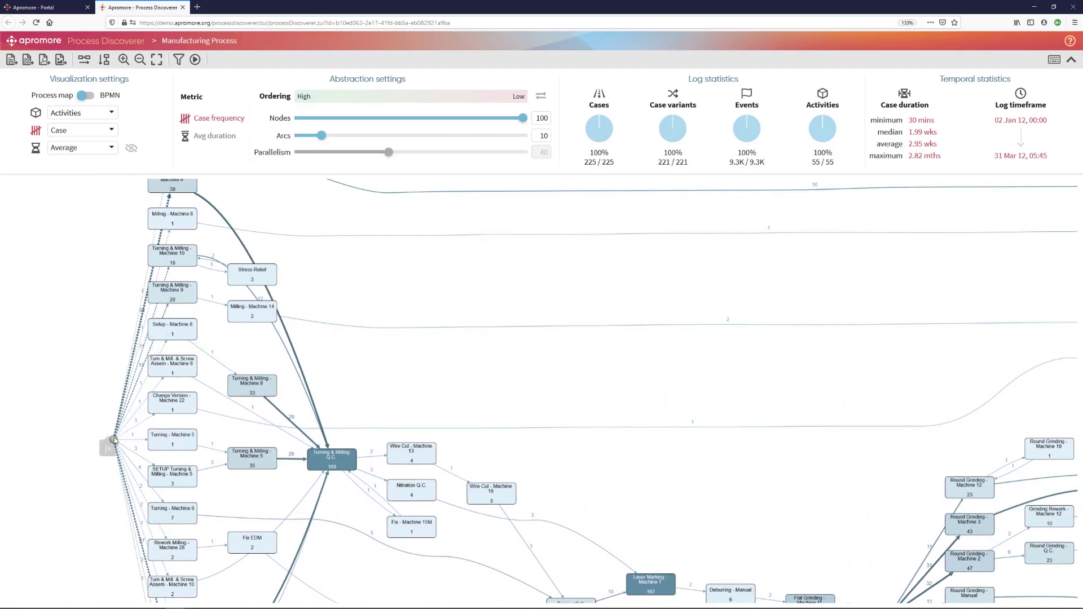
drag(112, 439, 32, 420)
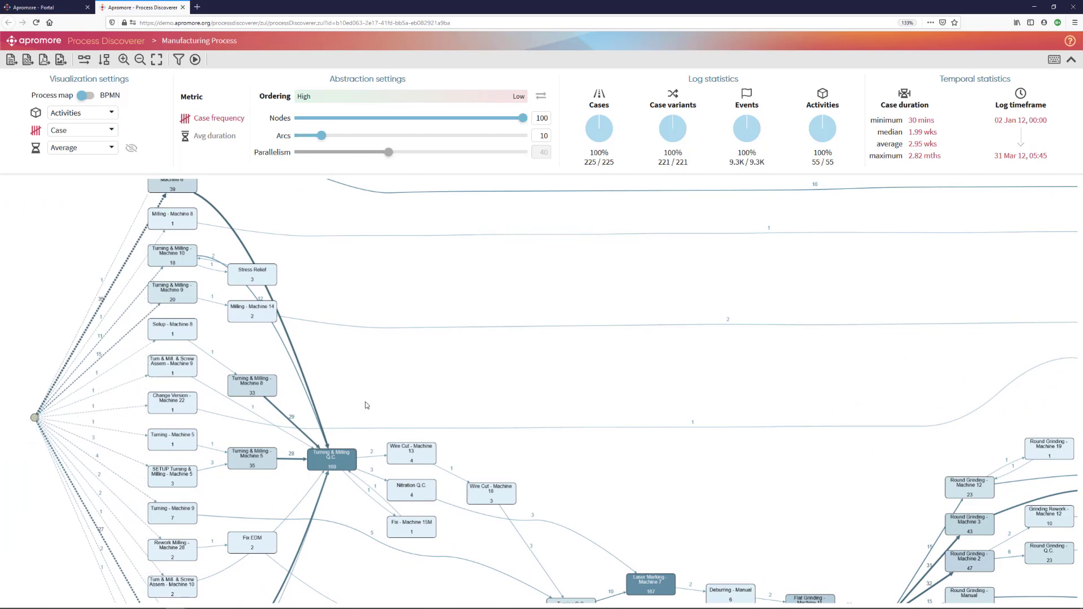
scroll(366, 406, up, 2)
drag(381, 393, 424, 401)
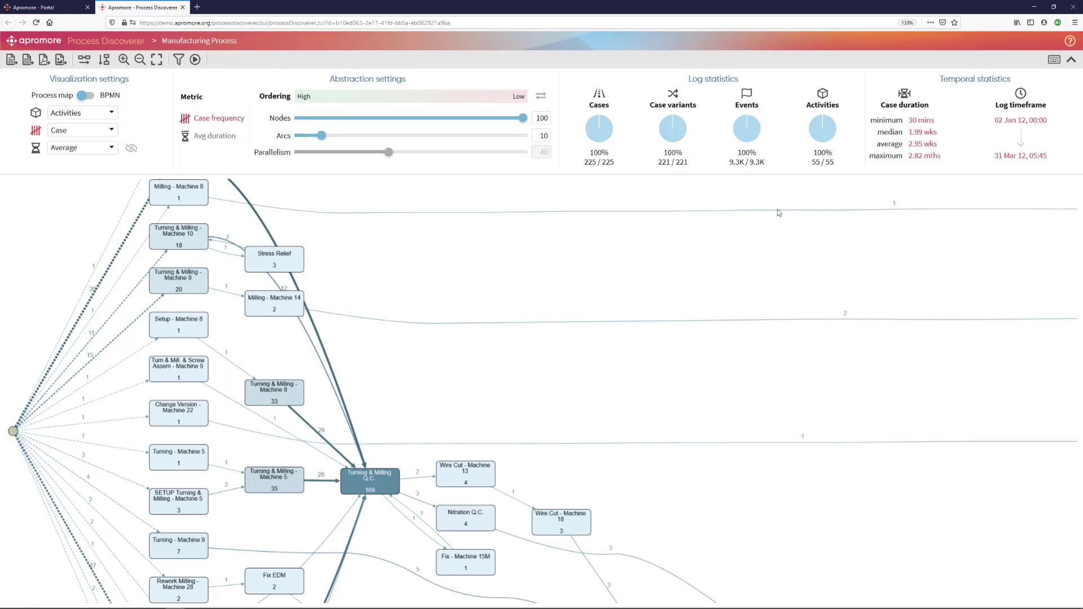
scroll(384, 282, up, 1)
drag(388, 282, 439, 348)
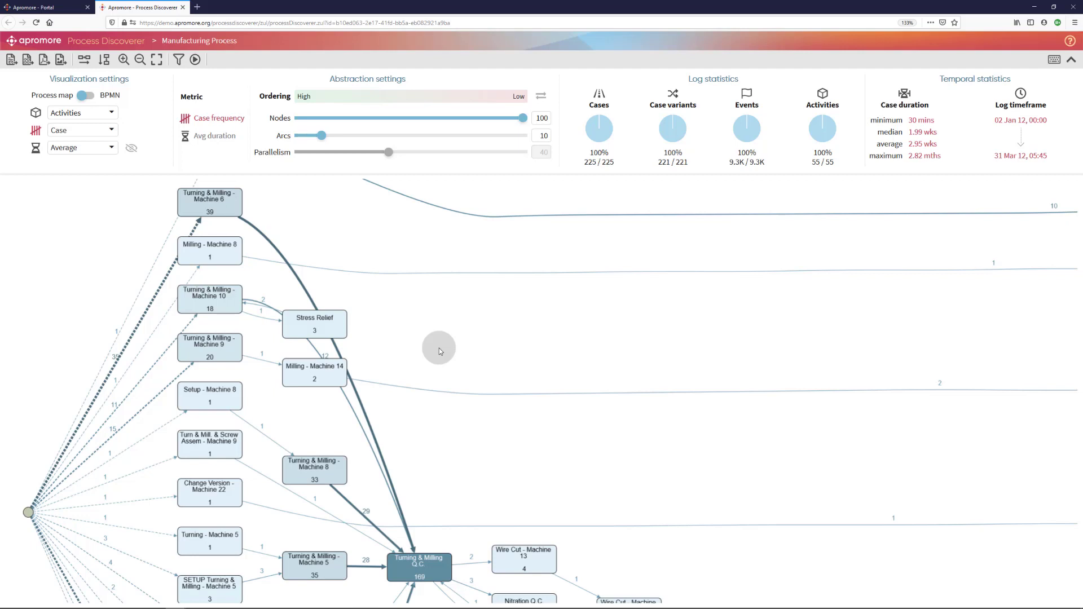
drag(439, 348, 439, 349)
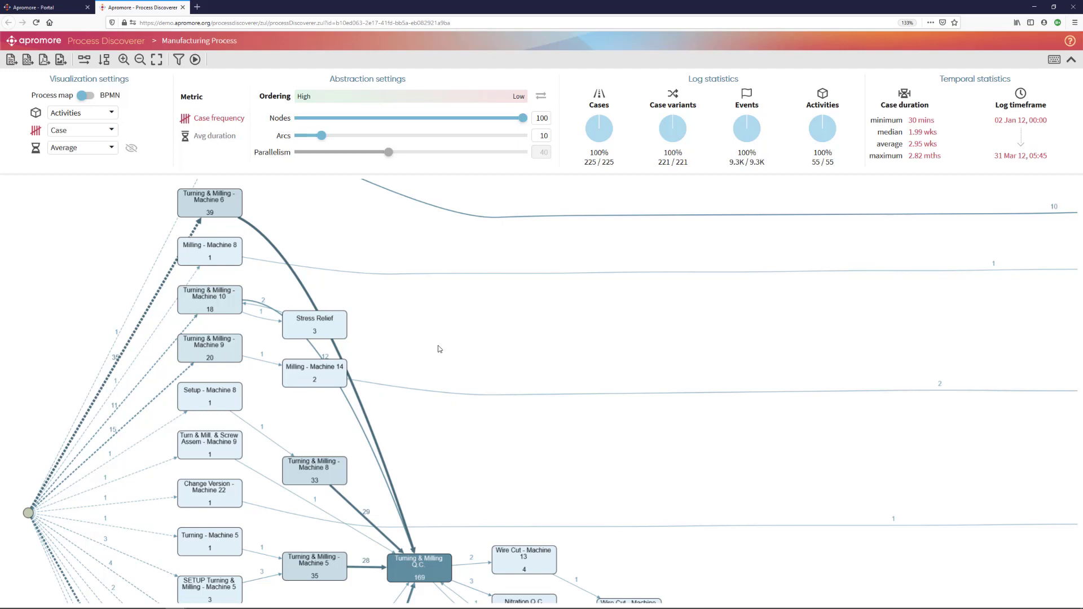
- Start a new filter criterion for the log and look through the attribute and timeframe options for cases
click(179, 60)
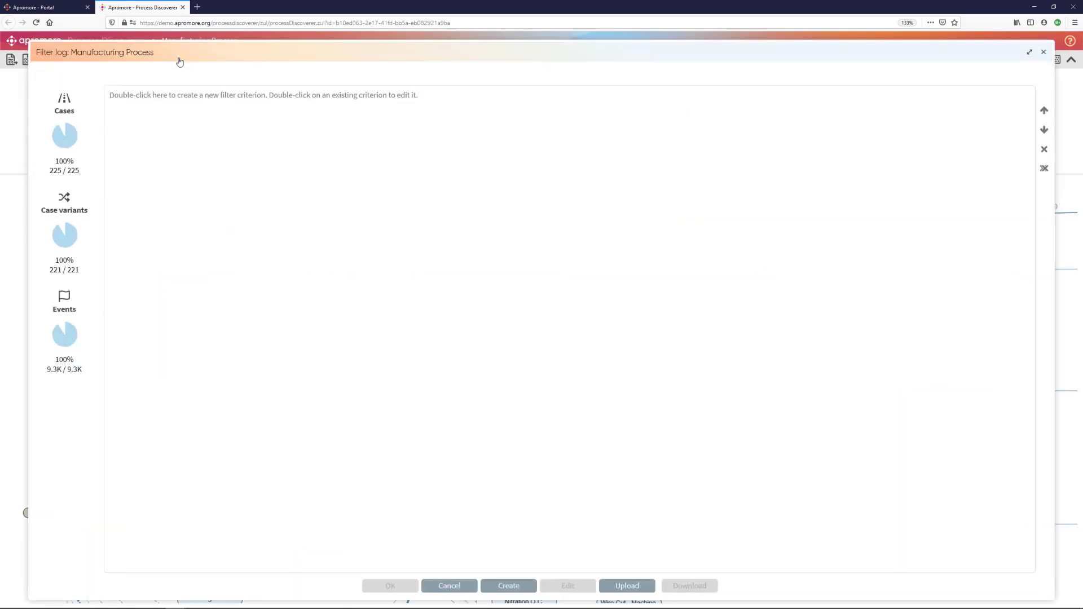
click(516, 583)
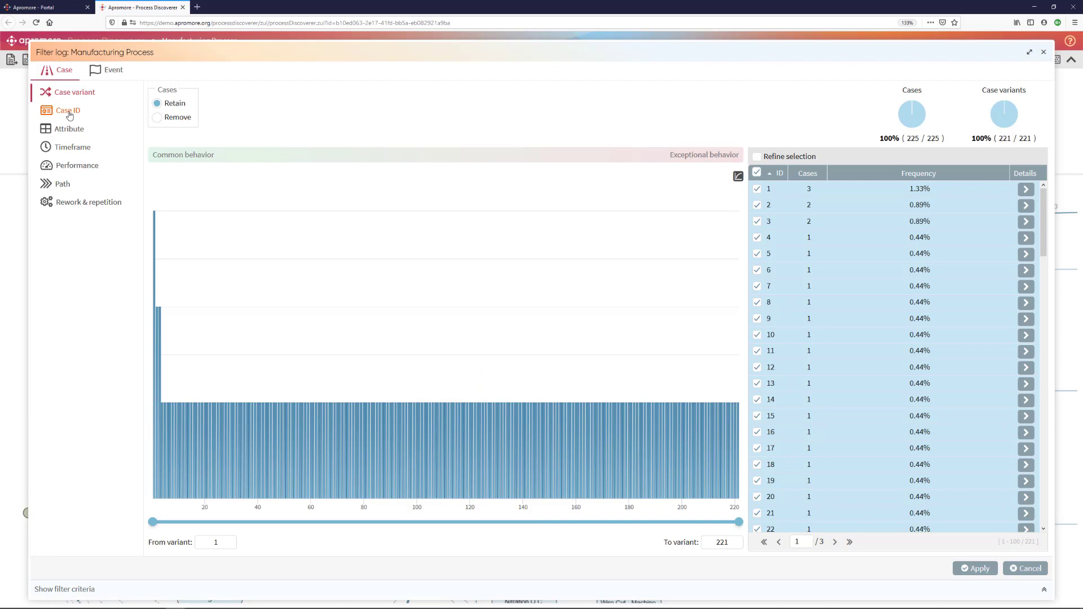
click(70, 130)
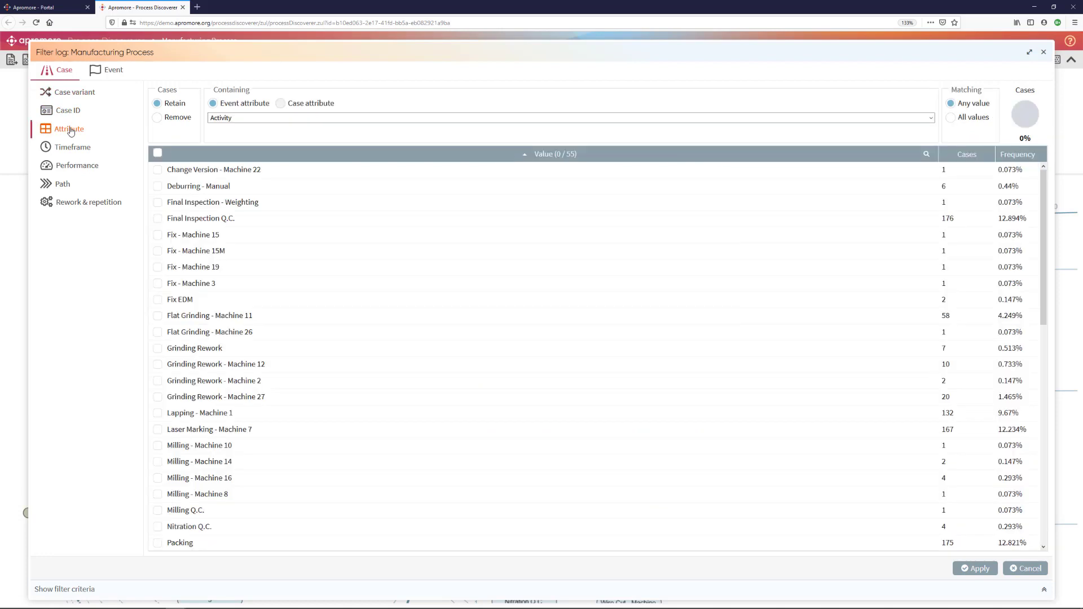
click(211, 117)
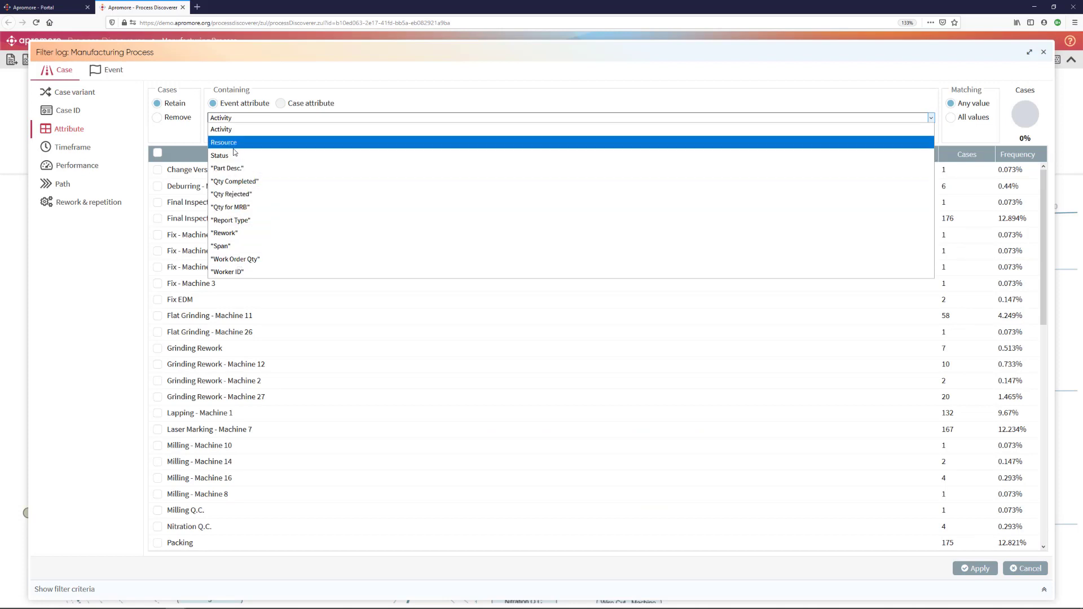
click(94, 152)
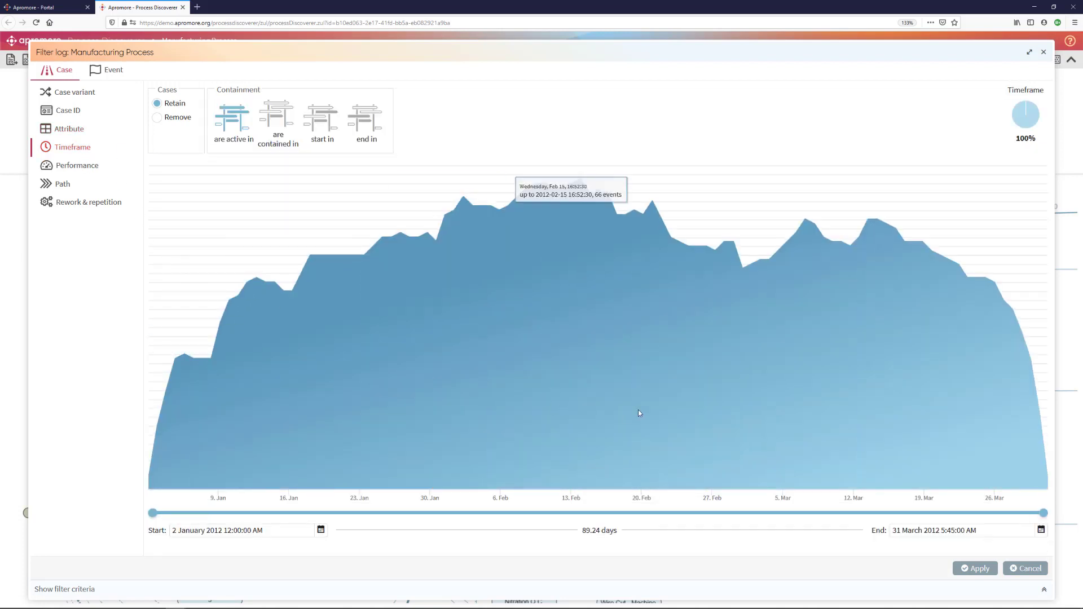
- Create a performance filter that retains cases with a case duration of less than 2 weeks and apply it to the map
click(76, 167)
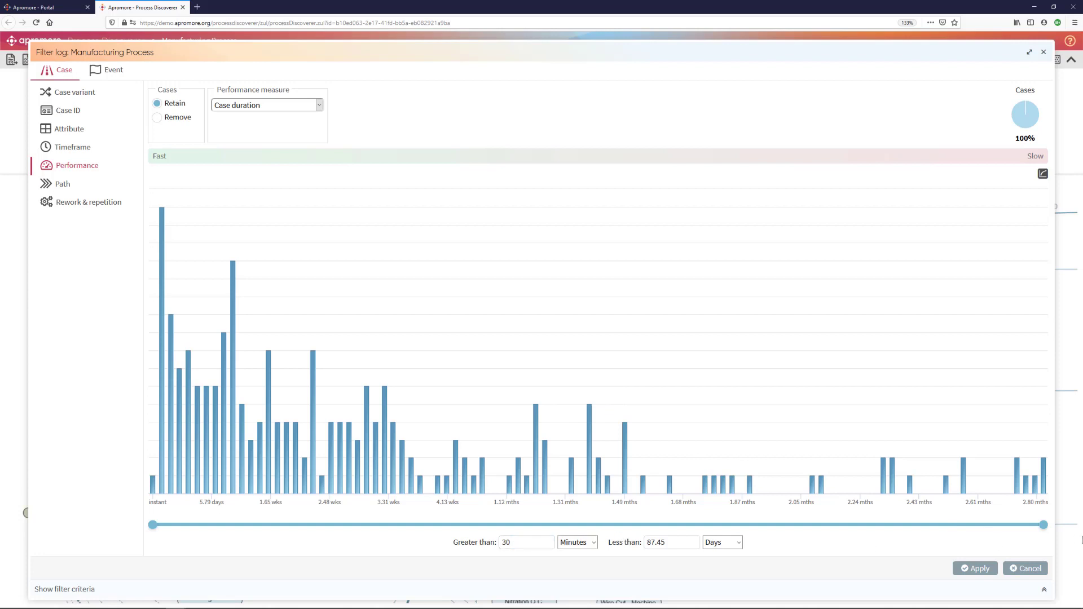
drag(1044, 524, 317, 514)
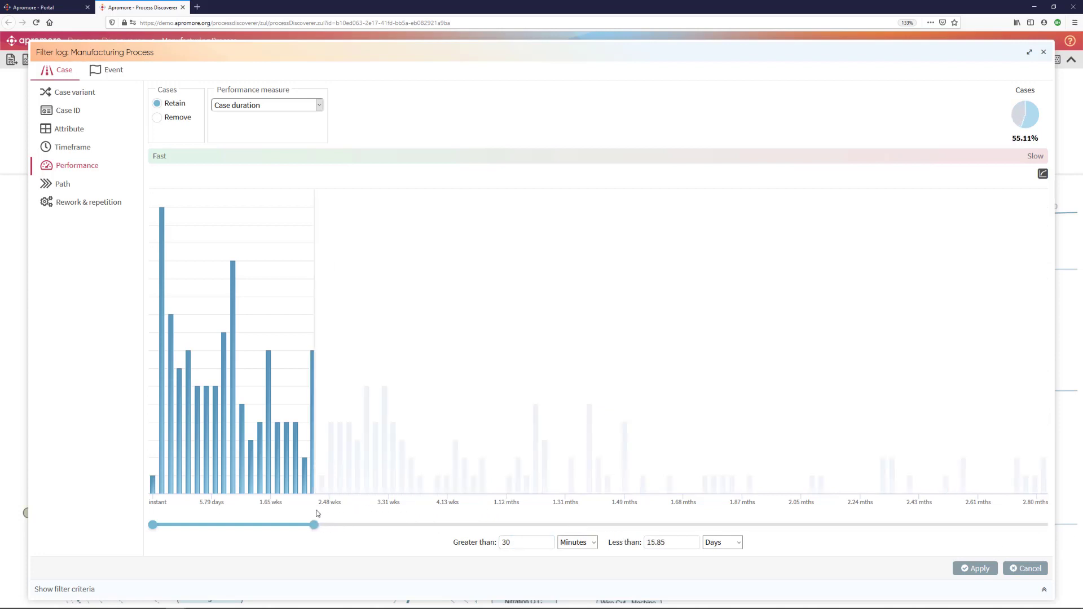
click(732, 544)
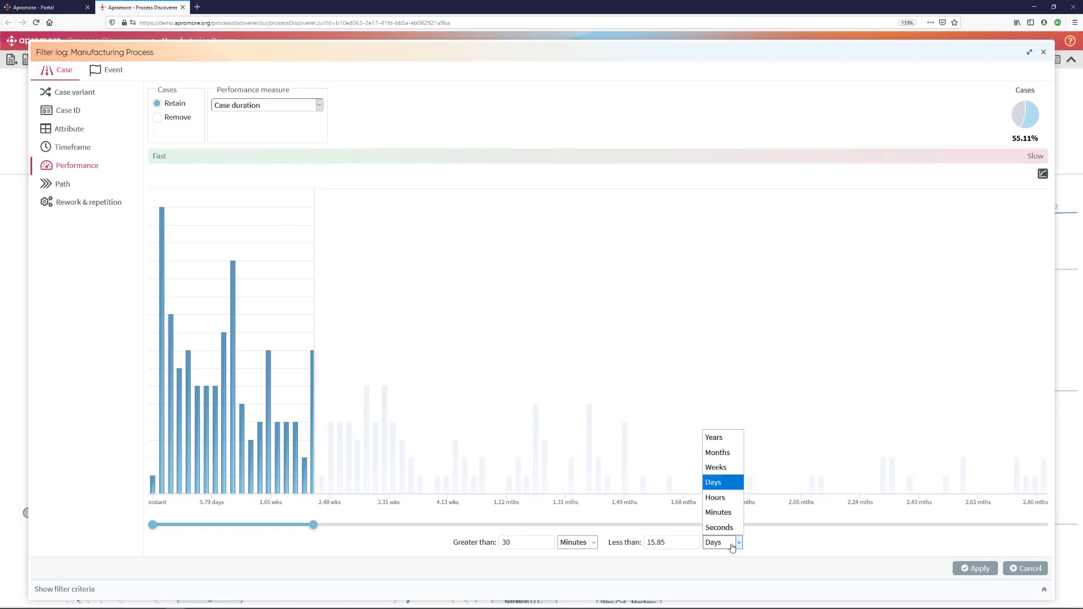
click(719, 467)
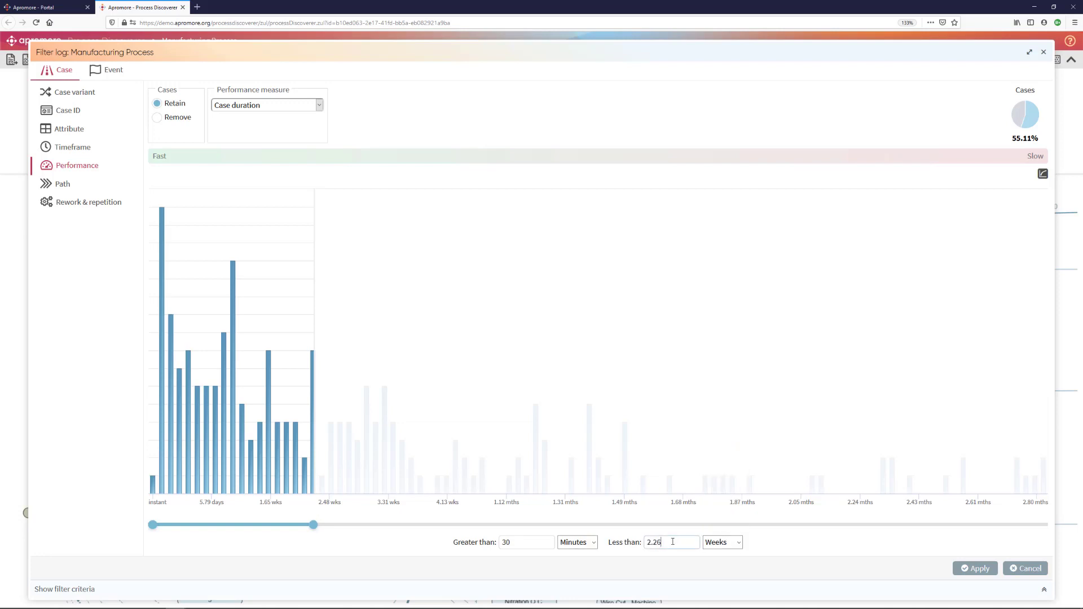
double_click(673, 542)
text(2)
click(968, 569)
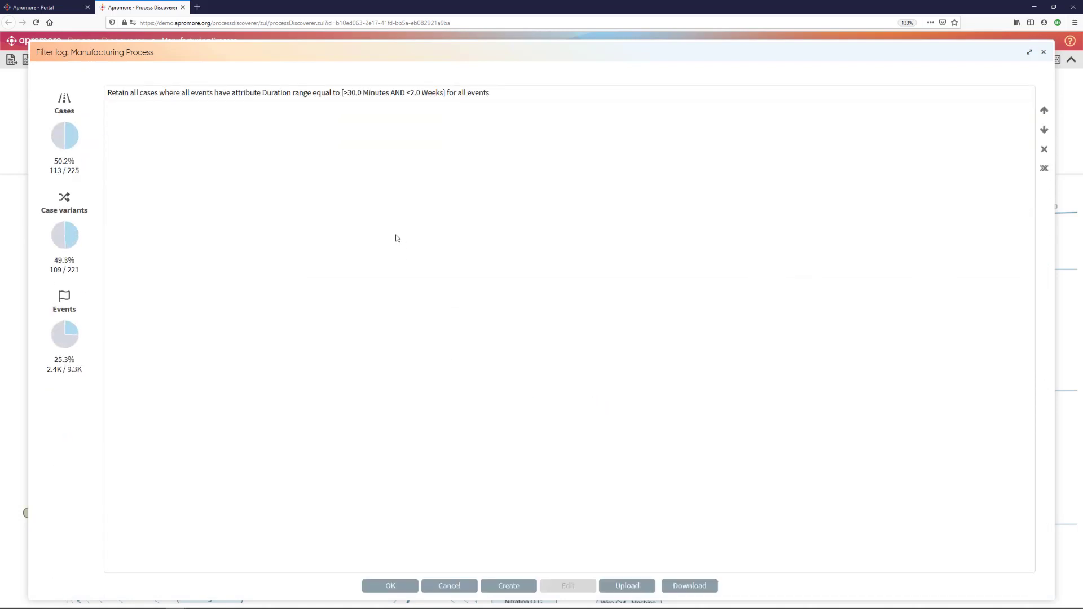
mouse_move(58, 138)
click(396, 589)
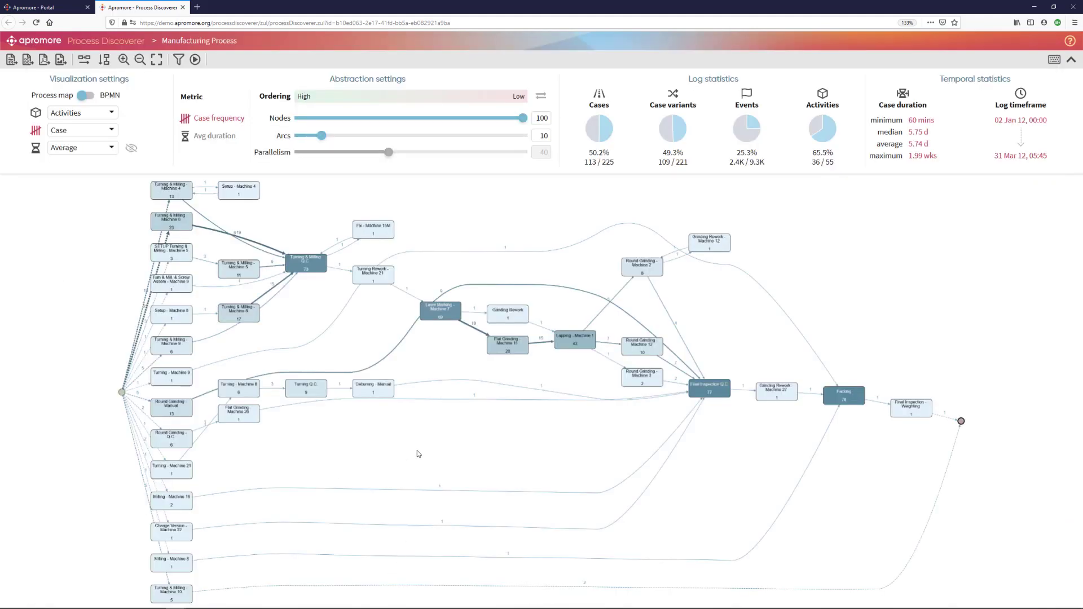
- Save the filtered log under the name Manufacturing Process_fast
scroll(419, 454, up, 3)
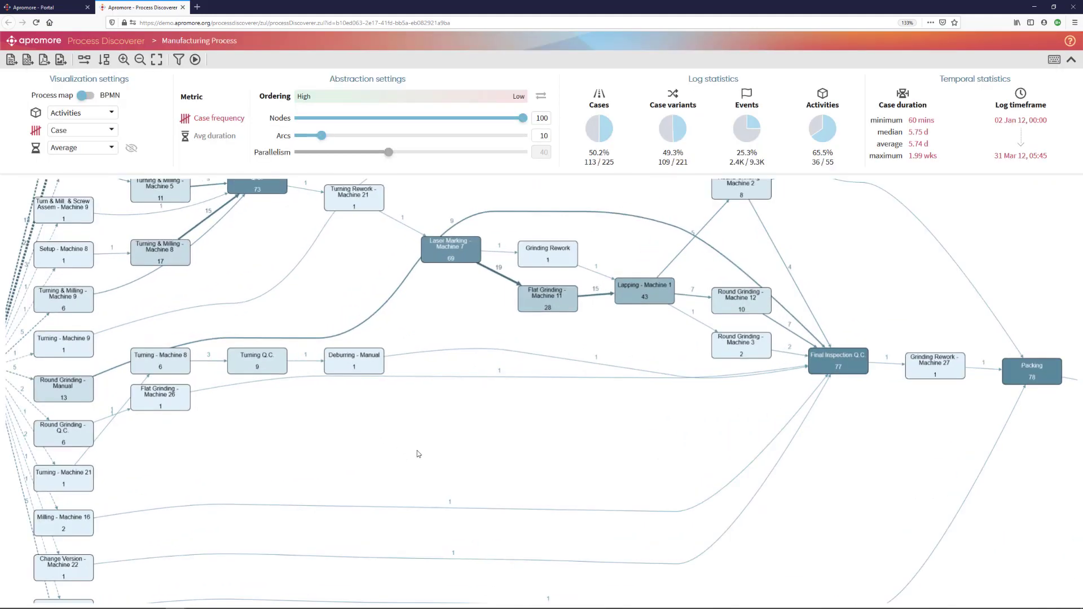
drag(337, 285, 465, 353)
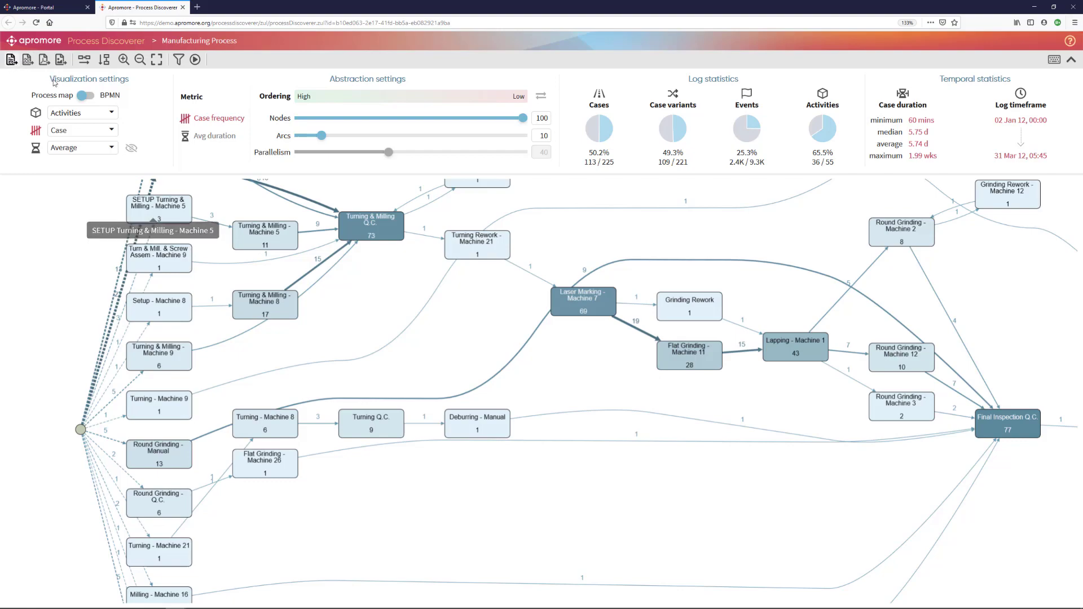
click(11, 60)
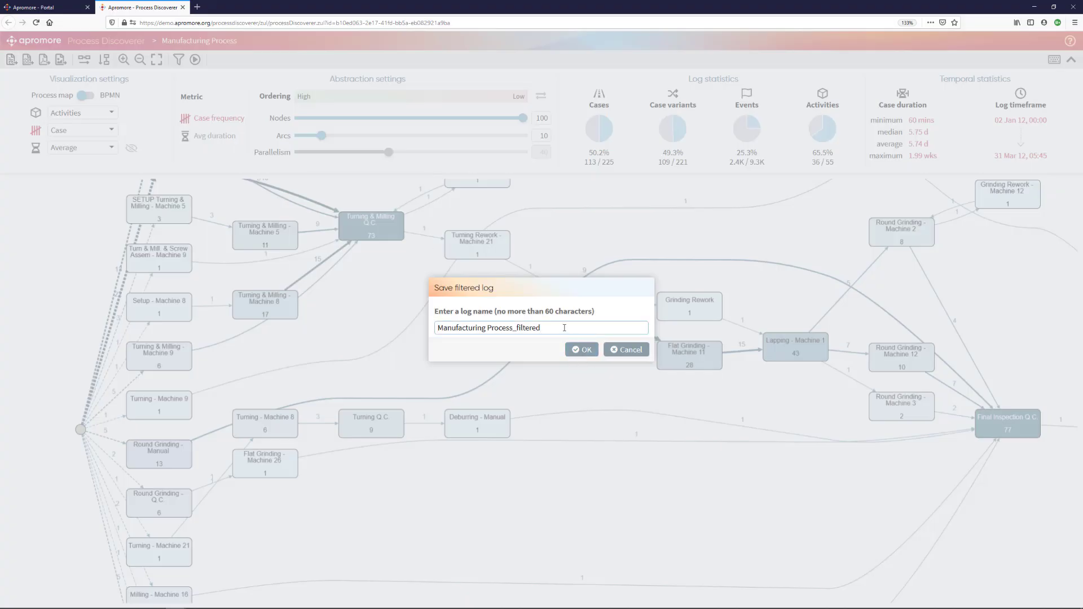
key(shift+Left)
key(shift+Left)
key(shift+Left)
key(shift+Left)
key(shift+Left)
key(shift+Left)
key(shift+Left)
key(BackSpace)
text(ast)
click(587, 355)
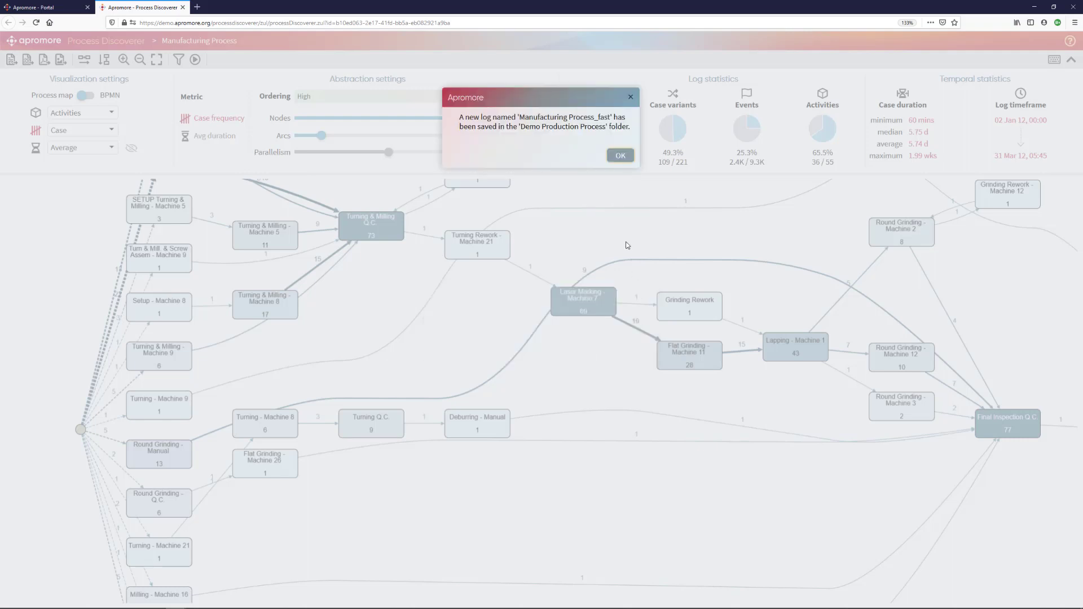
click(625, 159)
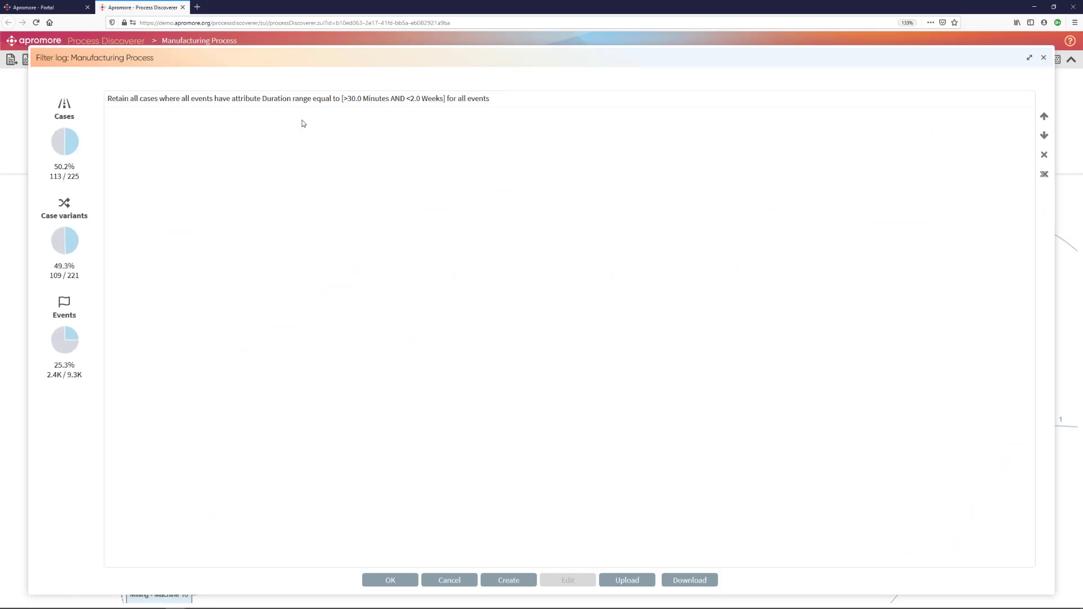
- Edit the existing case duration criterion and raise its upper limit to 87.45 days
click(300, 106)
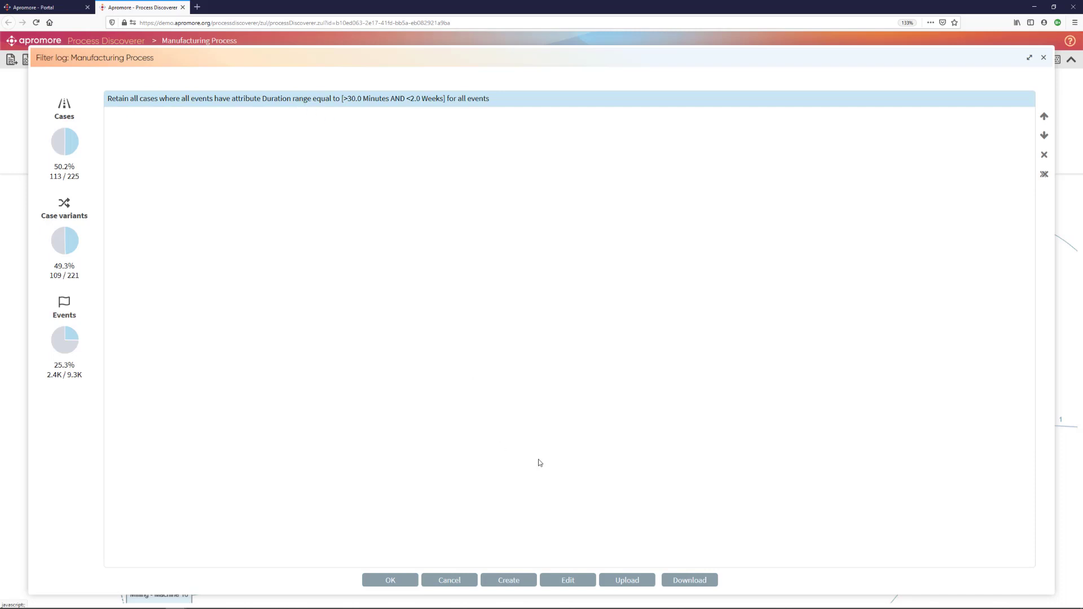
click(573, 581)
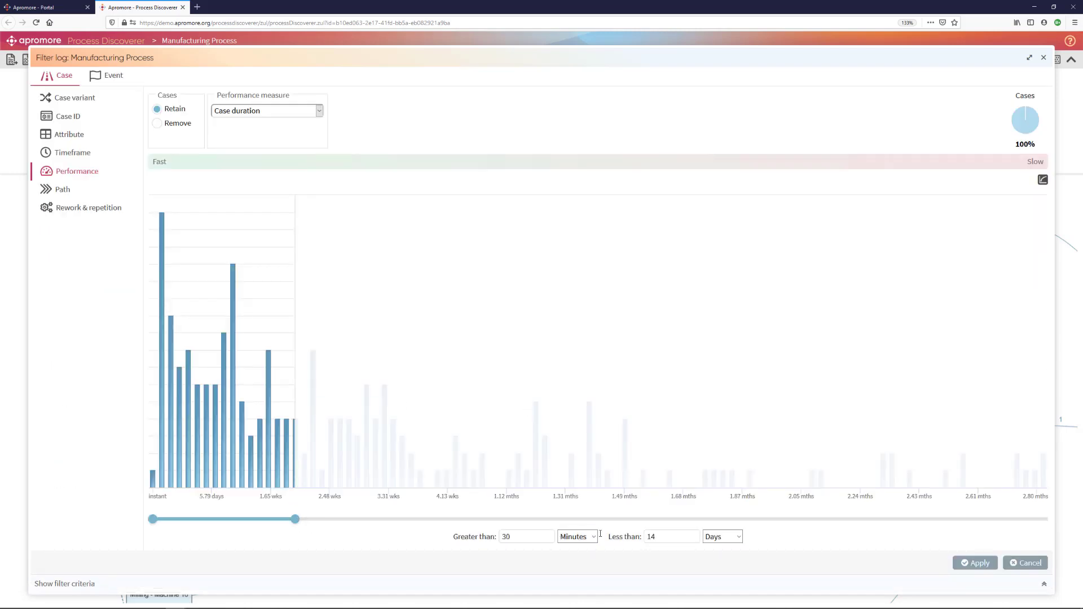
drag(295, 520, 1064, 513)
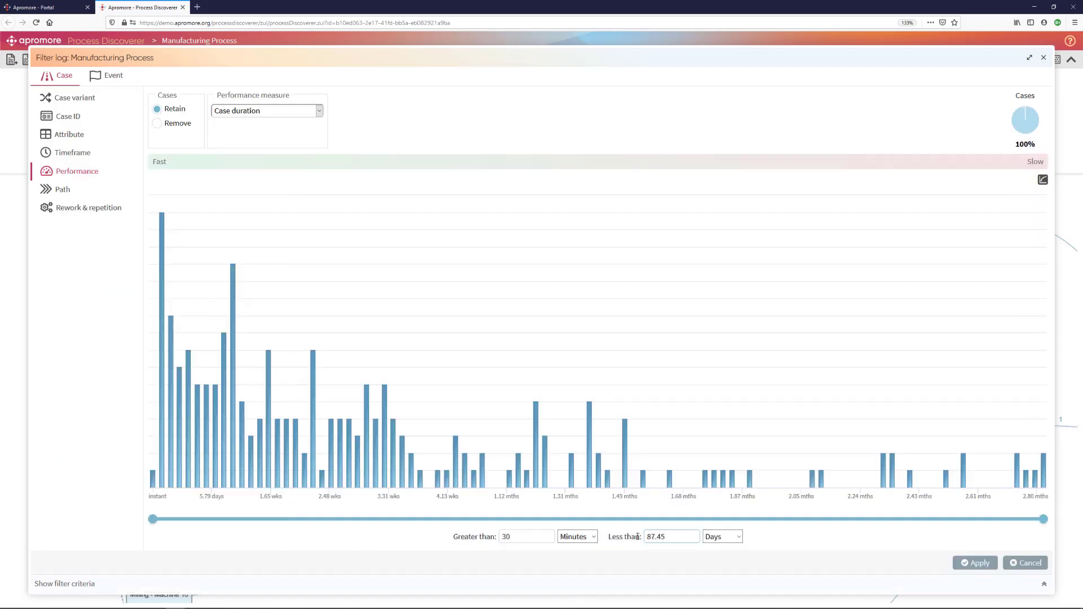
drag(655, 538, 647, 538)
- Set the lower limit of the case duration to 2 weeks and apply the changed filter to the map
drag(501, 536, 522, 537)
click(583, 546)
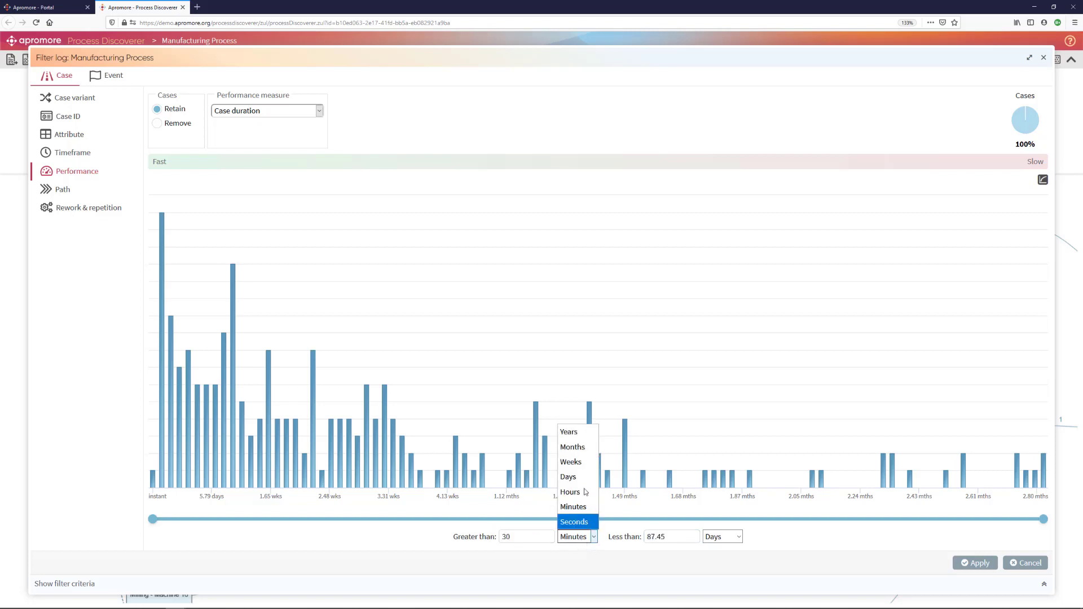
click(584, 463)
double_click(503, 537)
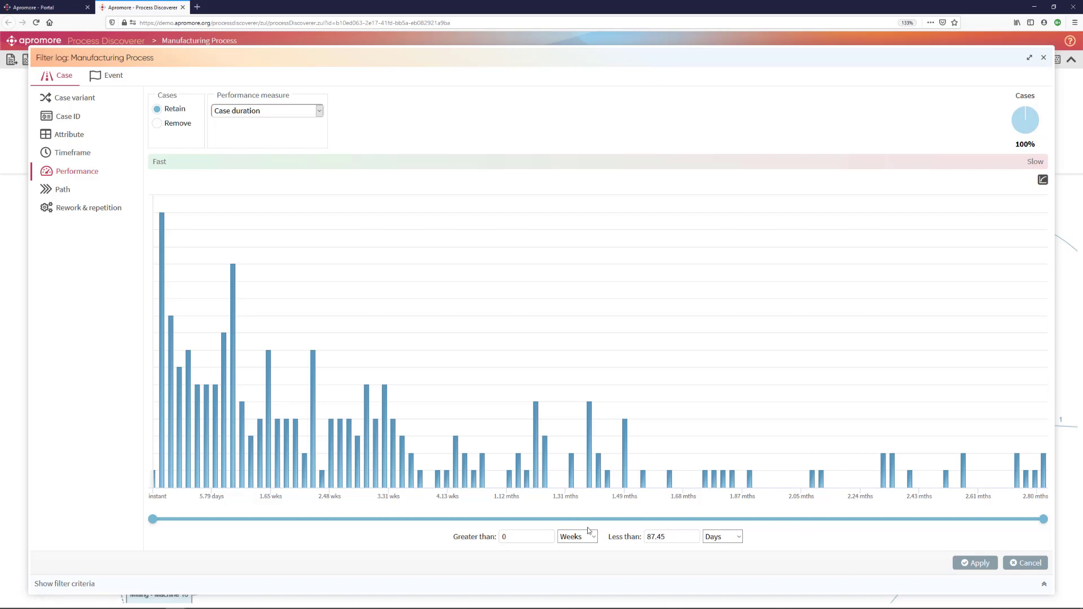
click(531, 533)
text(2)
click(976, 563)
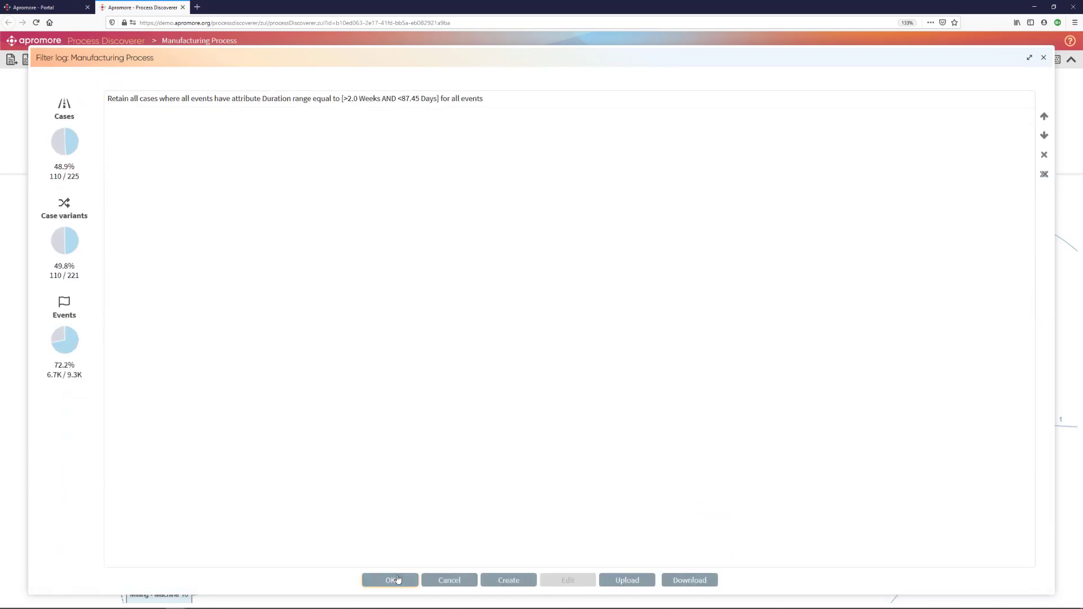
click(397, 580)
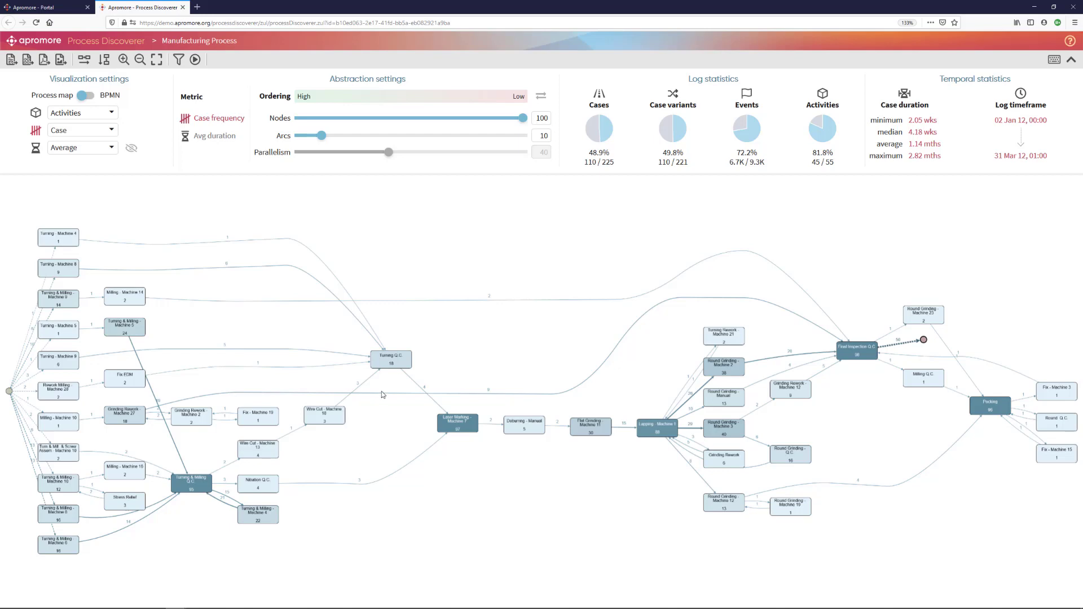
- Save the newly filtered log under the name Manufacturing Process_slow
click(10, 64)
key(shift+Left)
key(shift+Left)
key(shift+Left)
key(shift+Left)
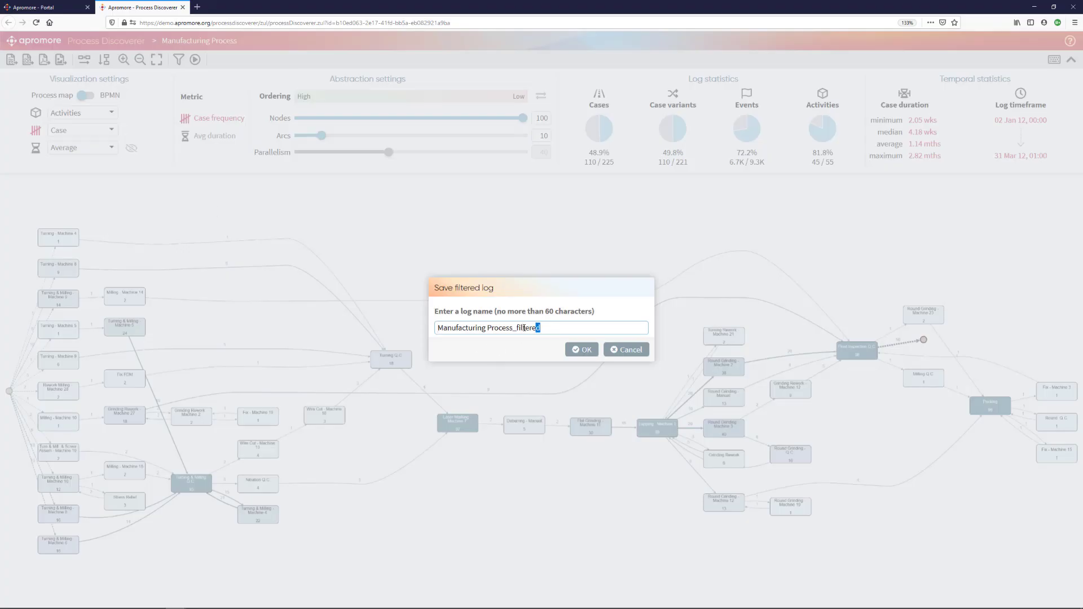
text(slow)
click(585, 352)
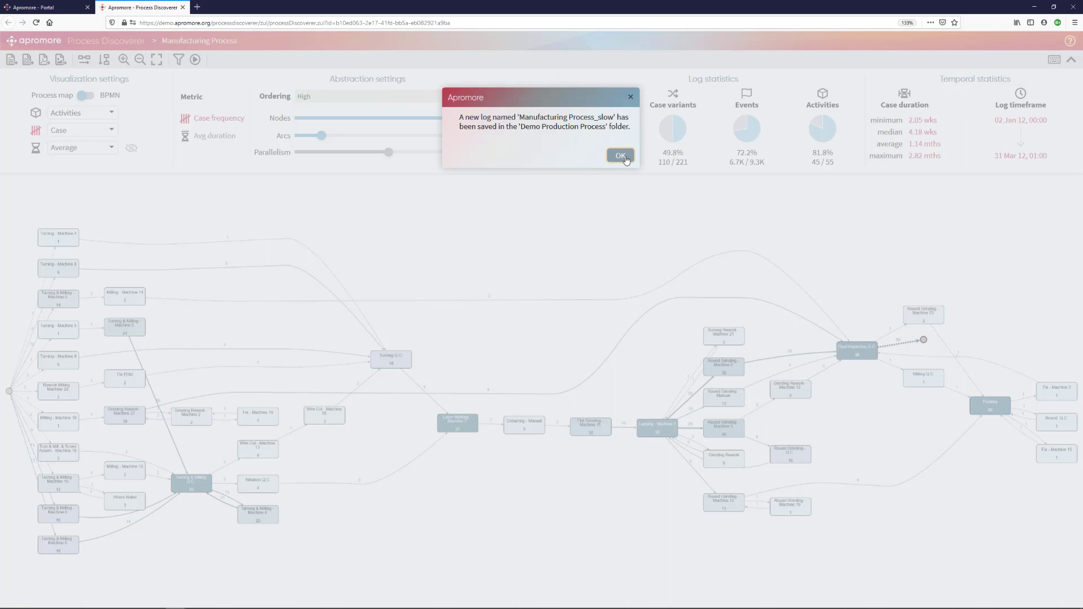
click(625, 159)
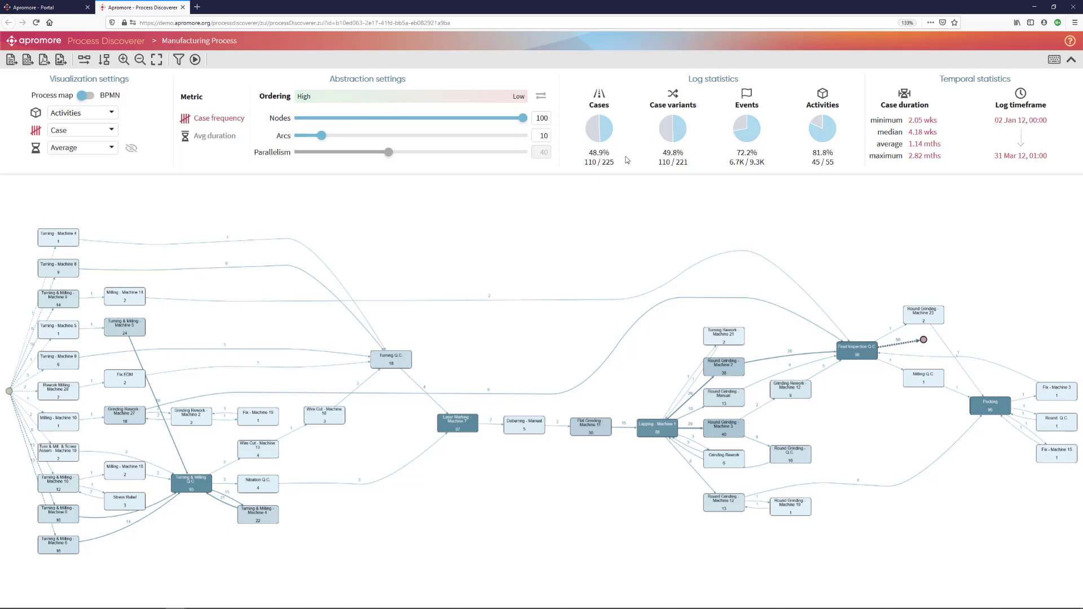
- Fit the browser window beside the one showing Manufacturing Process_slow and return it to the portal's list of logs
click(1057, 8)
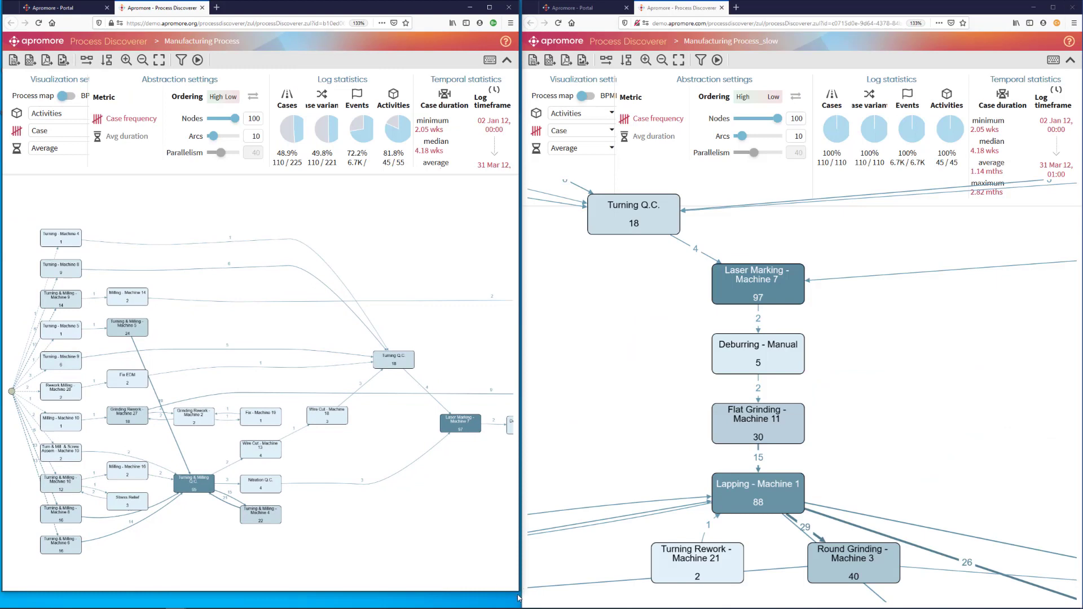
drag(516, 592, 517, 607)
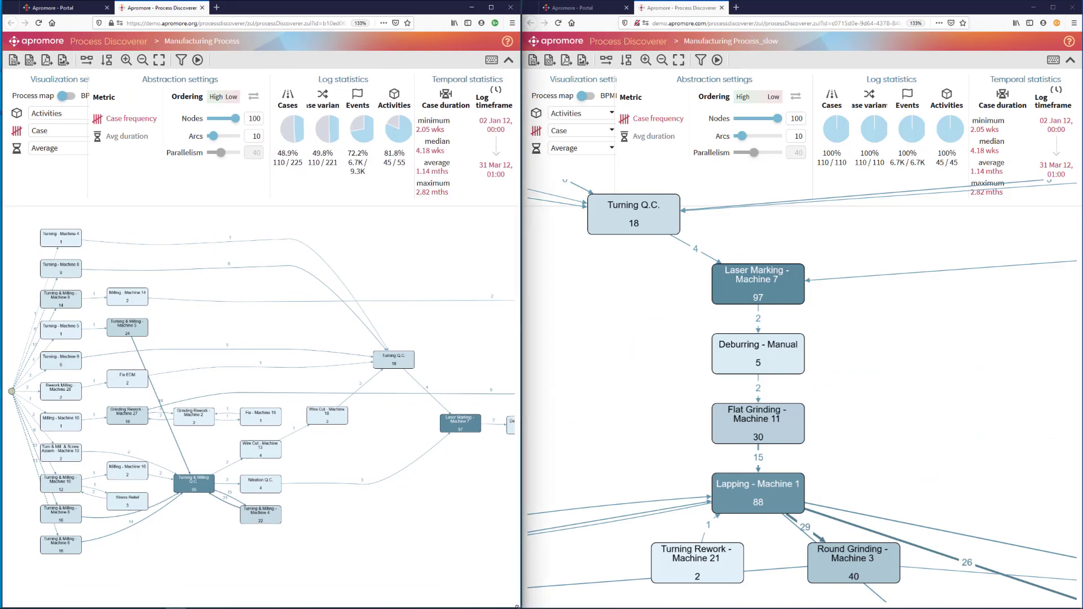
click(52, 9)
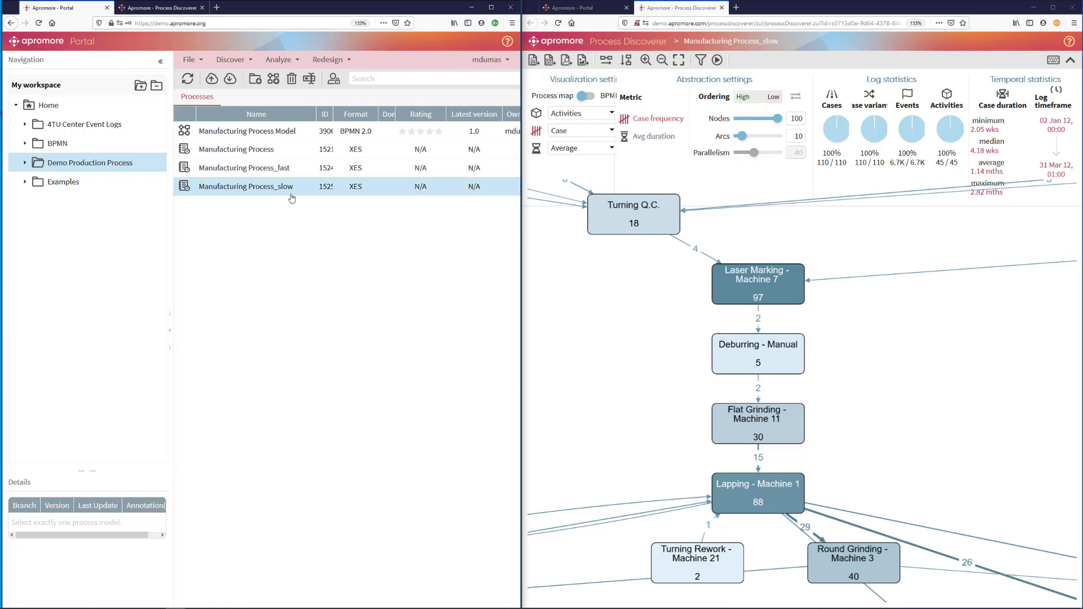
- Open the Manufacturing Process_fast log in Process Discoverer and switch its process map to the vertical layout
double_click(330, 174)
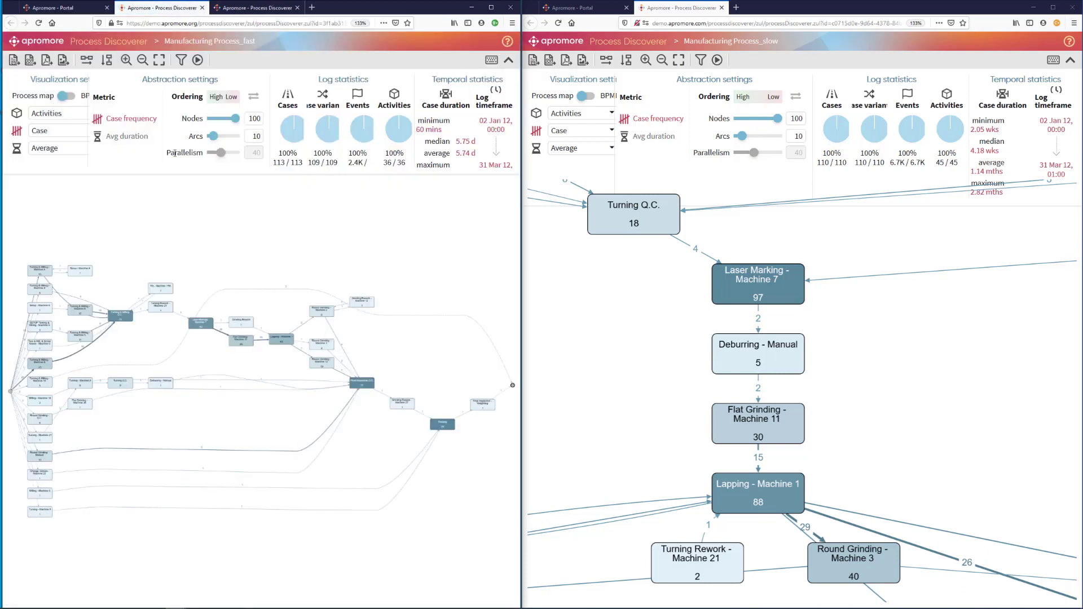
click(106, 60)
scroll(293, 323, up, 6)
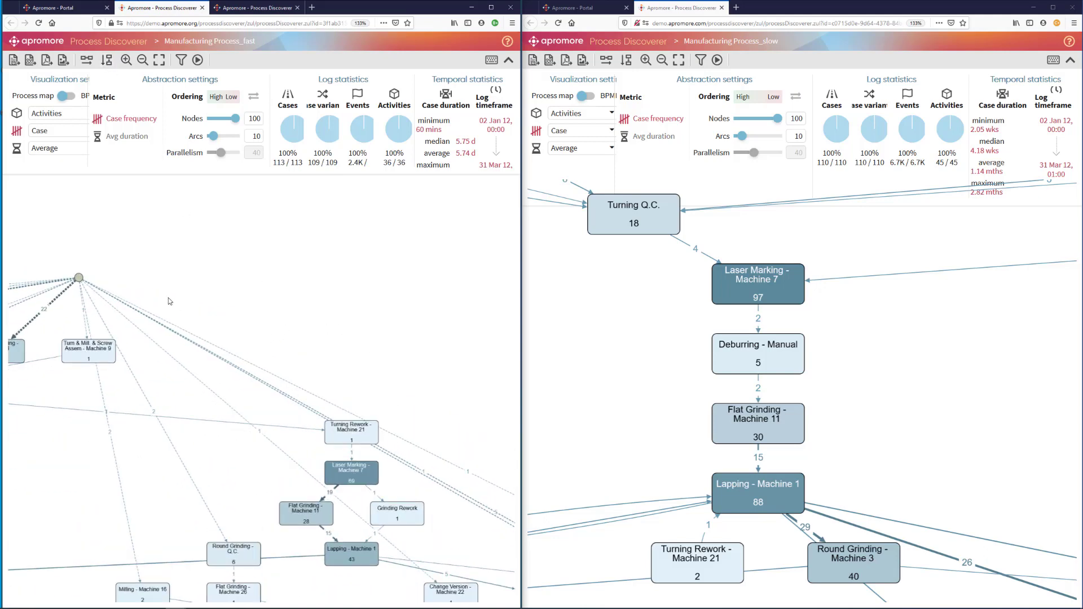
- Examine the fast and slow maps from the start event down to the path between Laser Marking - Machine 7 and Lapping - Machine 1
drag(168, 298, 355, 221)
drag(620, 277, 707, 517)
drag(804, 375, 809, 442)
scroll(796, 432, down, 3)
drag(735, 236, 637, 294)
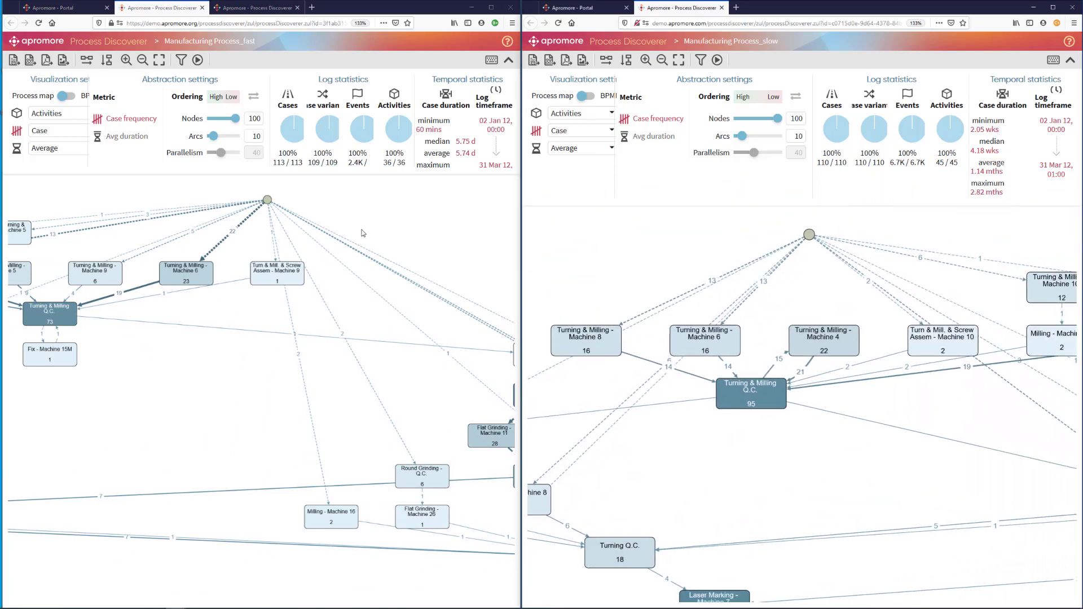
drag(427, 259, 322, 226)
drag(466, 300, 341, 242)
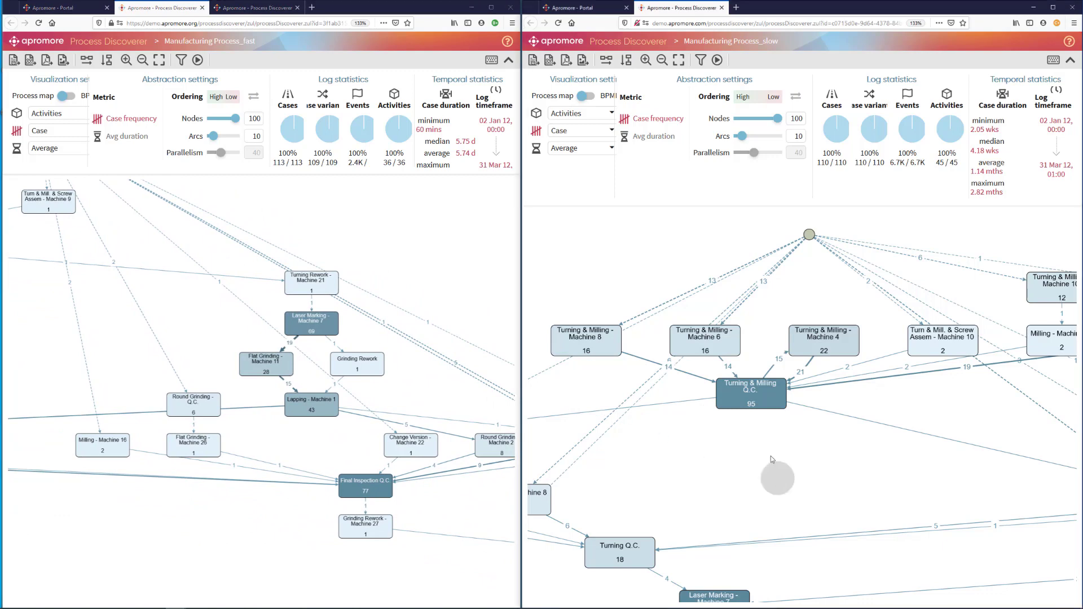
drag(771, 457, 798, 249)
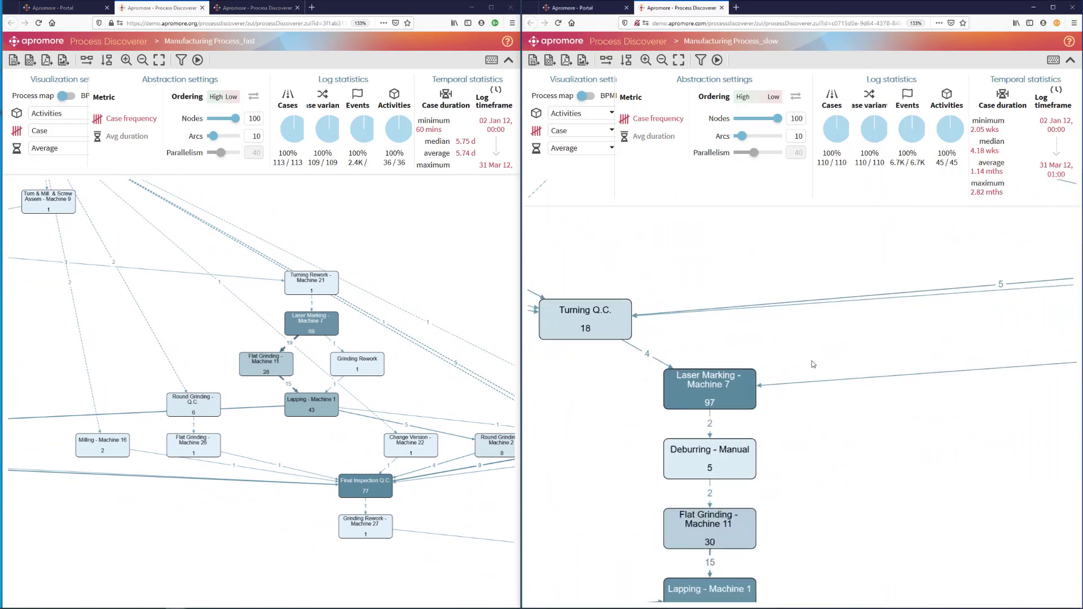
drag(814, 367, 804, 238)
drag(814, 348, 824, 368)
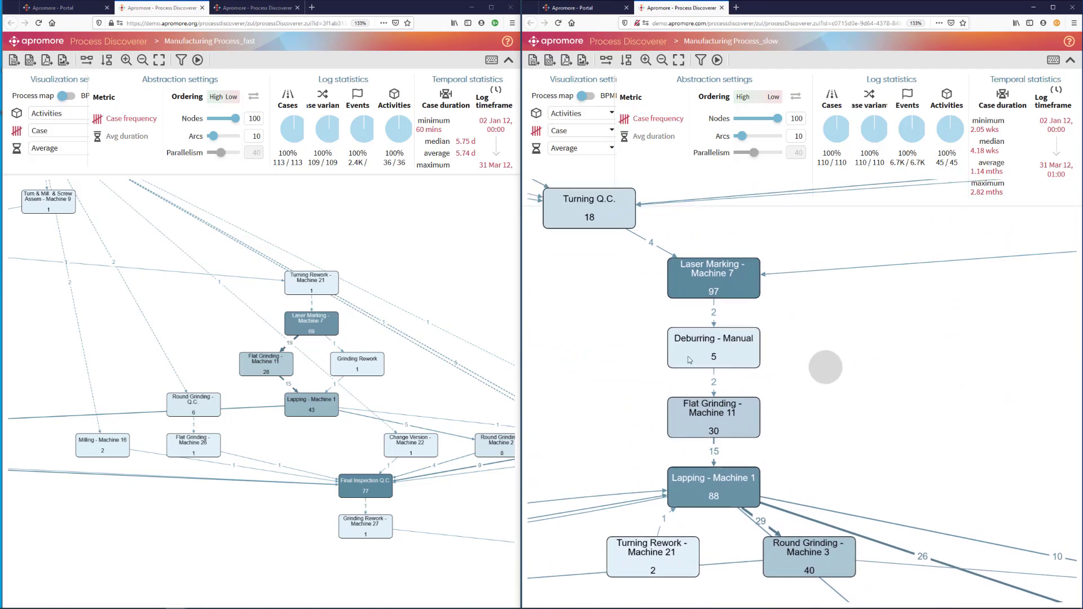
- Compare the case frequencies around Laser Marking - Machine 7, Flat Grinding - Machine 11 and Lapping - Machine 1 in both maps
scroll(337, 348, up, 3)
scroll(337, 350, up, 2)
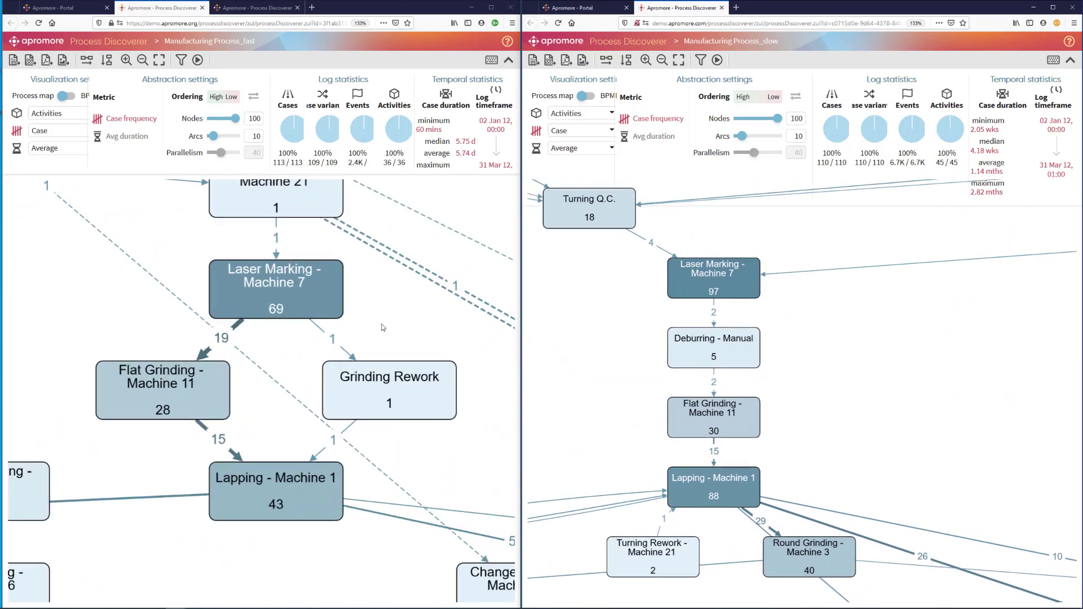
drag(381, 324, 323, 332)
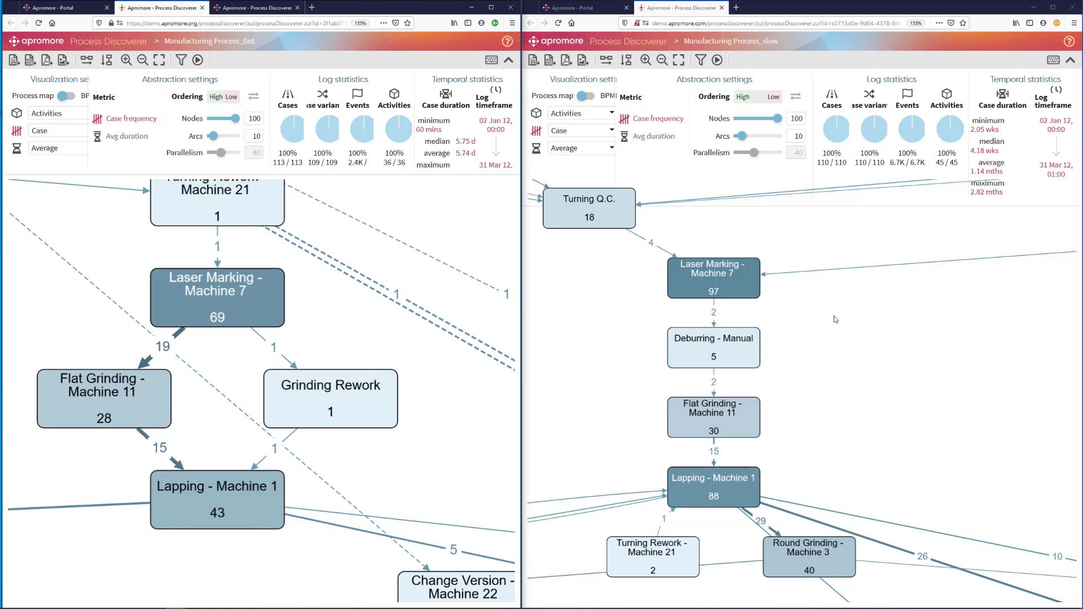
scroll(813, 333, up, 1)
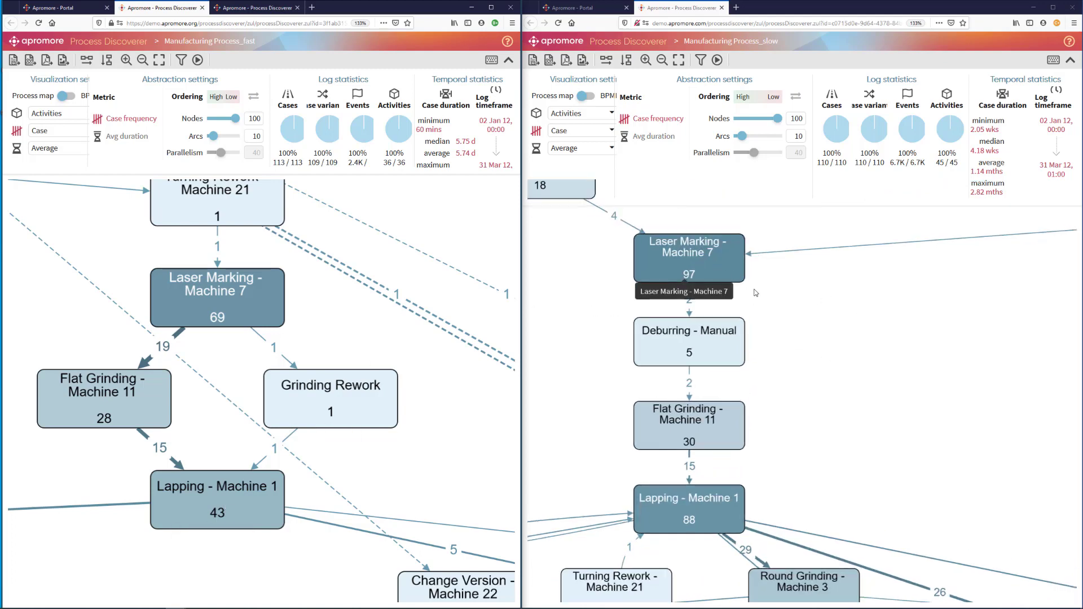
drag(757, 290, 817, 329)
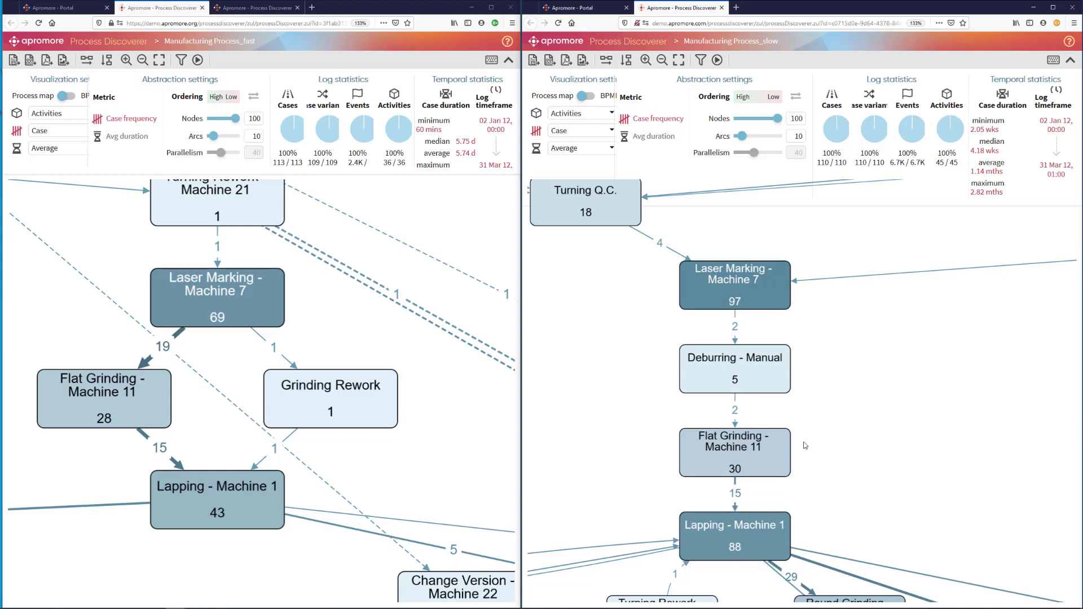
click(759, 376)
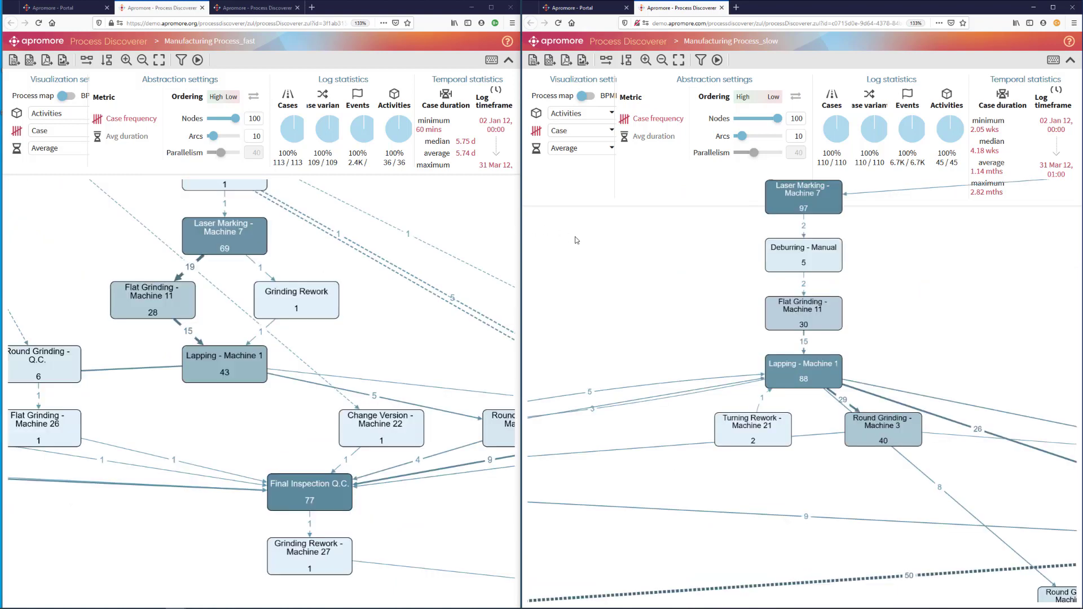
drag(582, 245, 590, 289)
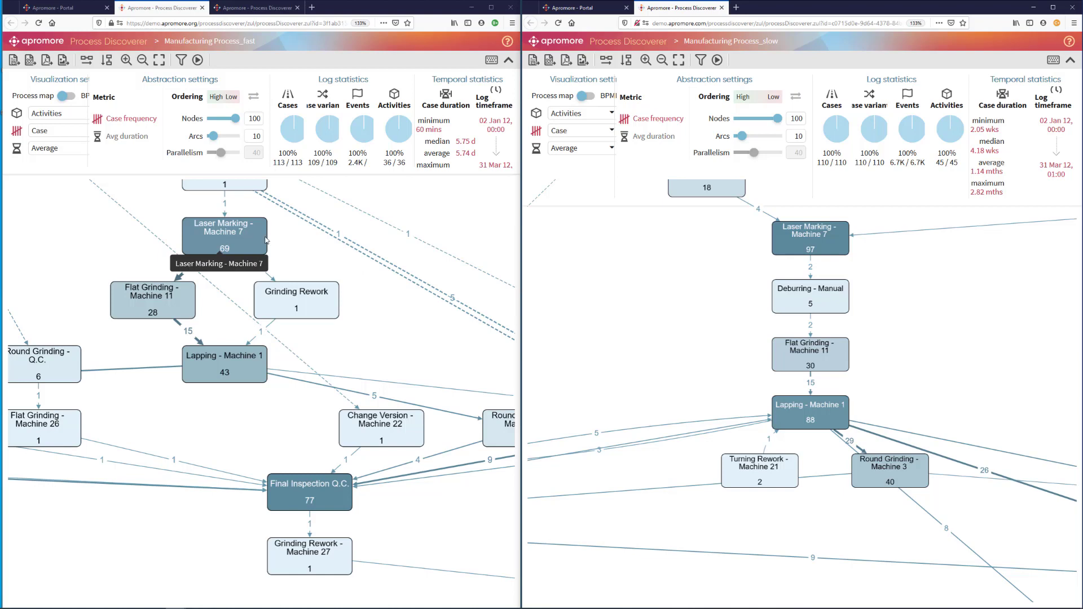
- Overlay average durations on the fast and slow process maps and compare the waiting times around Lapping - Machine 1
click(16, 148)
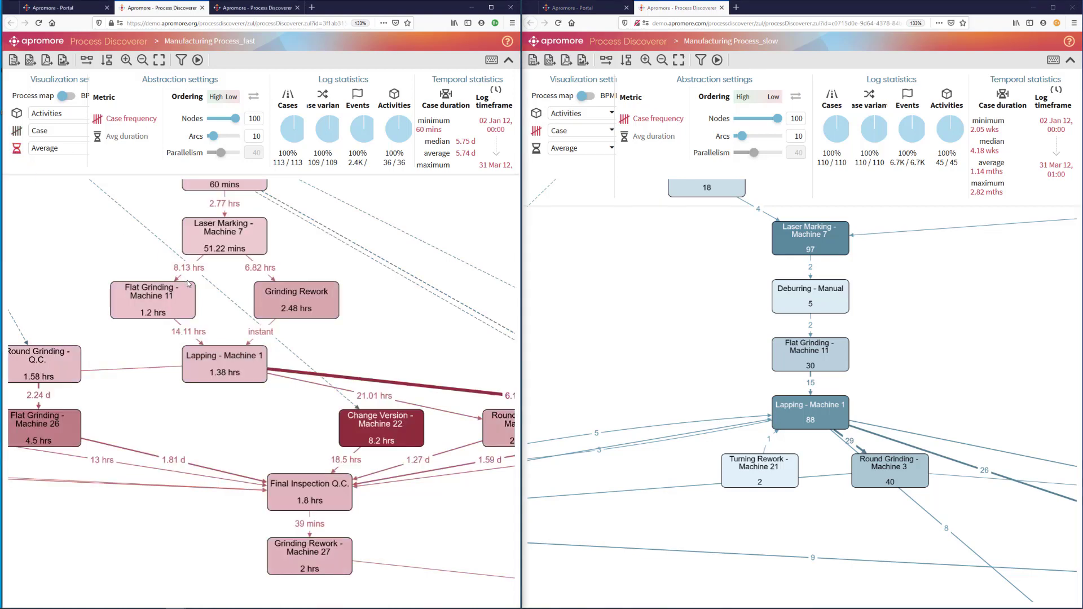
scroll(243, 305, down, 6)
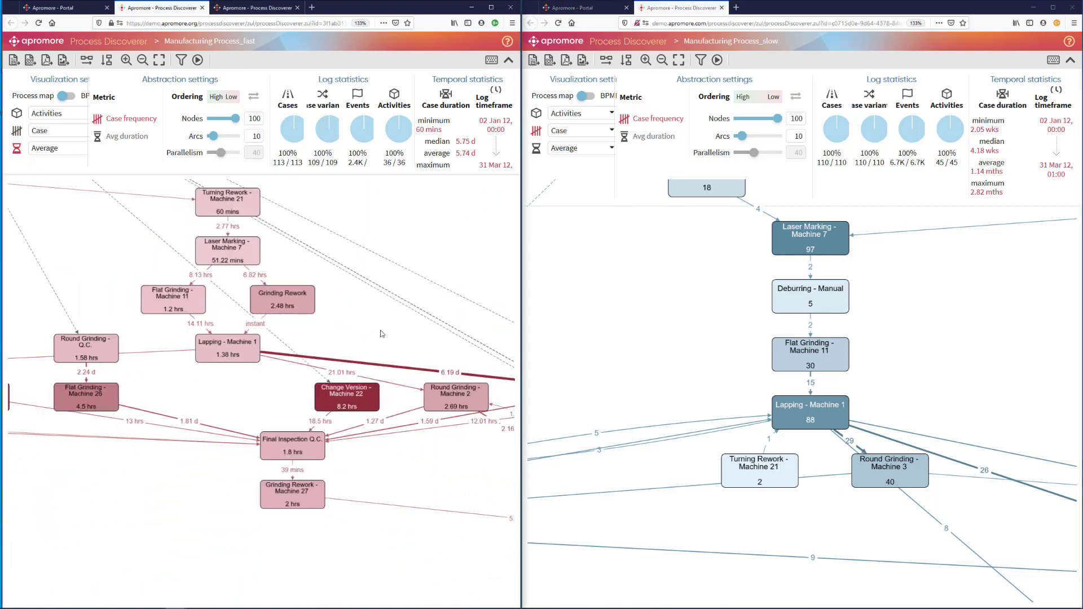
drag(380, 331, 279, 307)
scroll(702, 350, down, 2)
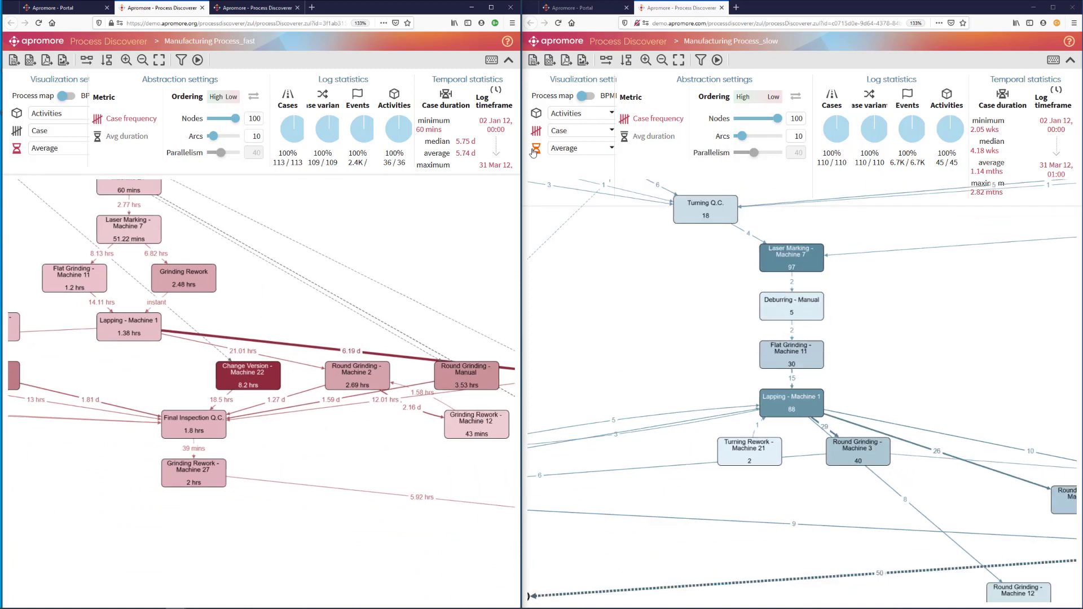
scroll(690, 329, down, 3)
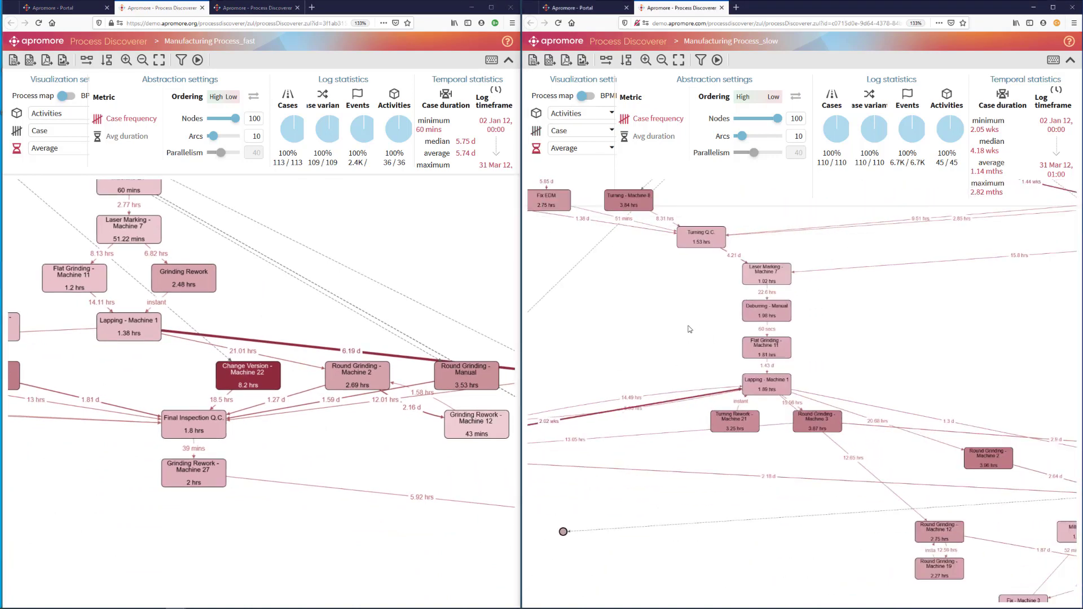
drag(737, 292, 838, 282)
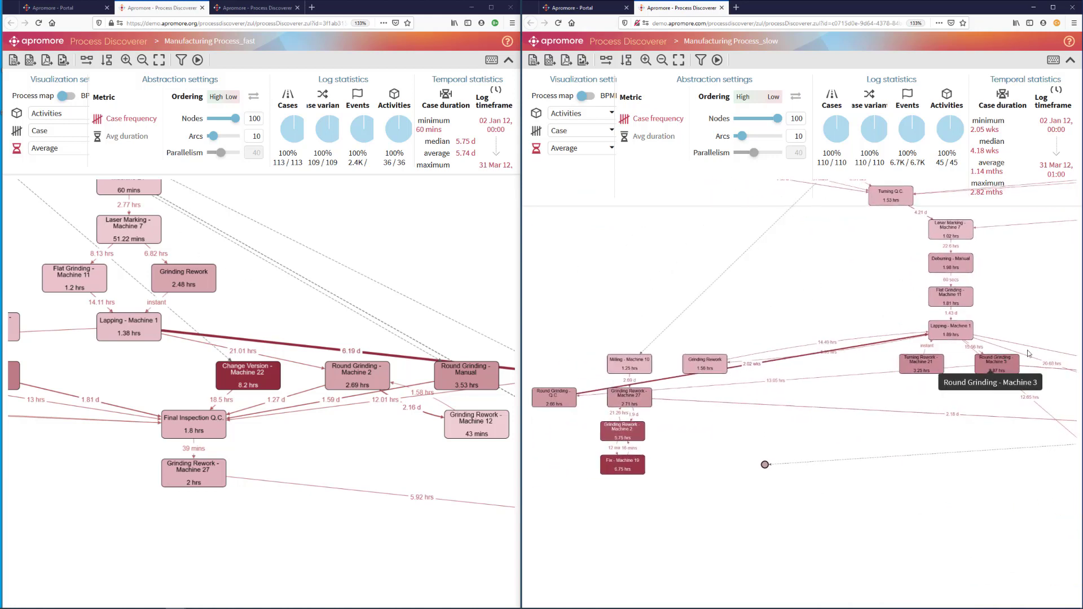
scroll(761, 303, up, 2)
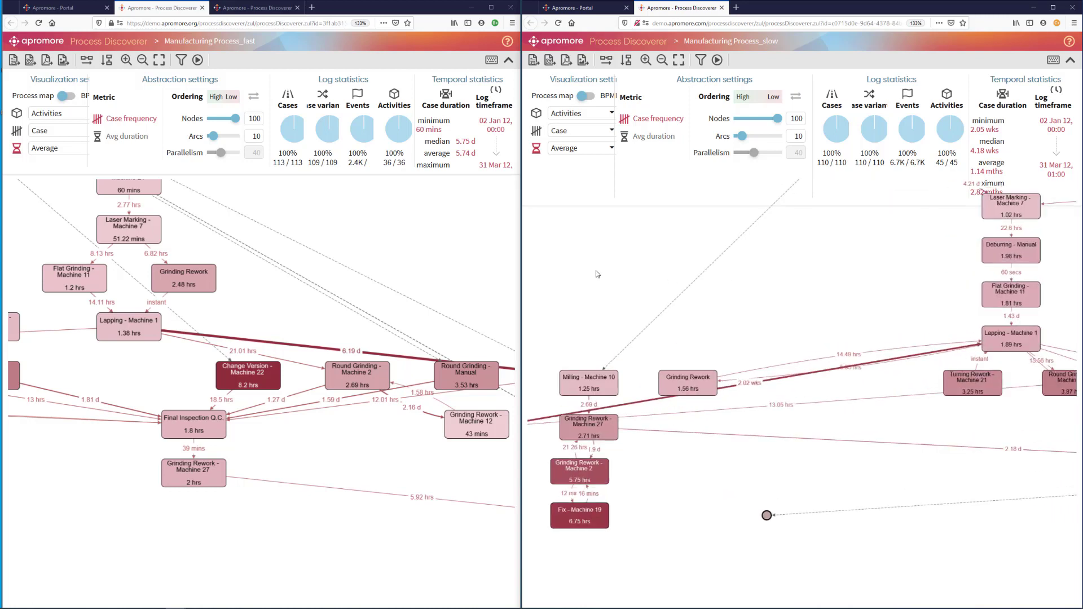
- Maximize the window with the portal and mine the performance of Manufacturing Process_fast and Manufacturing Process_slow together on a dashboard
click(491, 7)
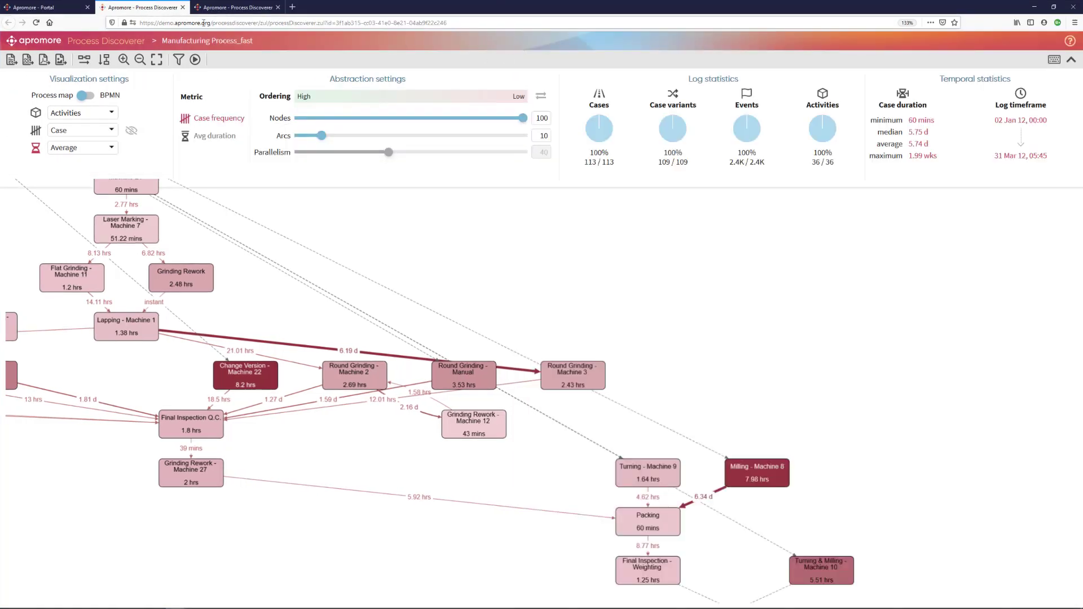
click(34, 8)
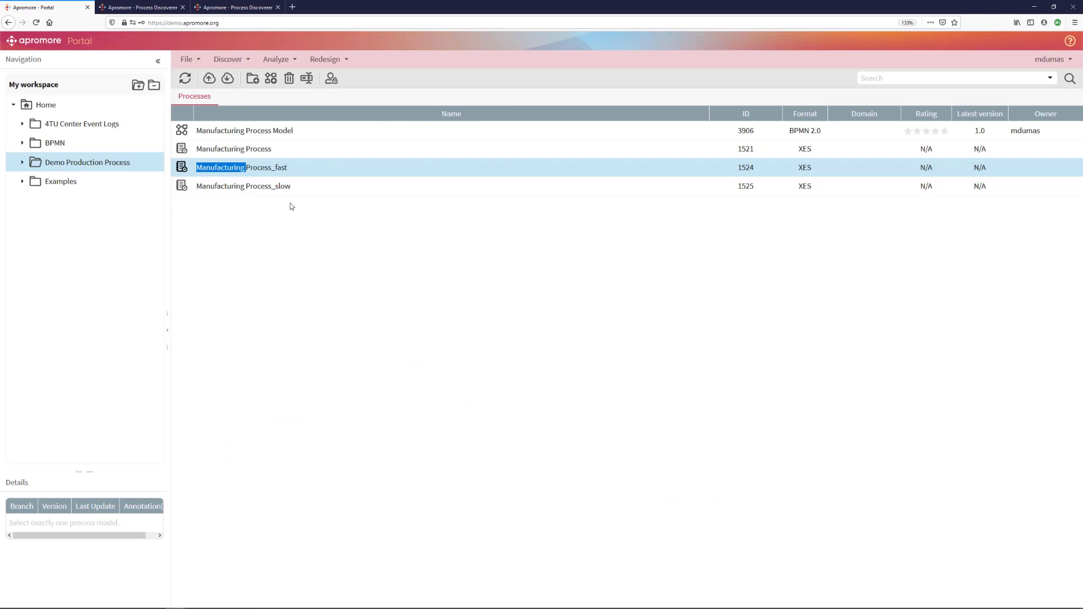
click(274, 169)
ctrl+click(275, 191)
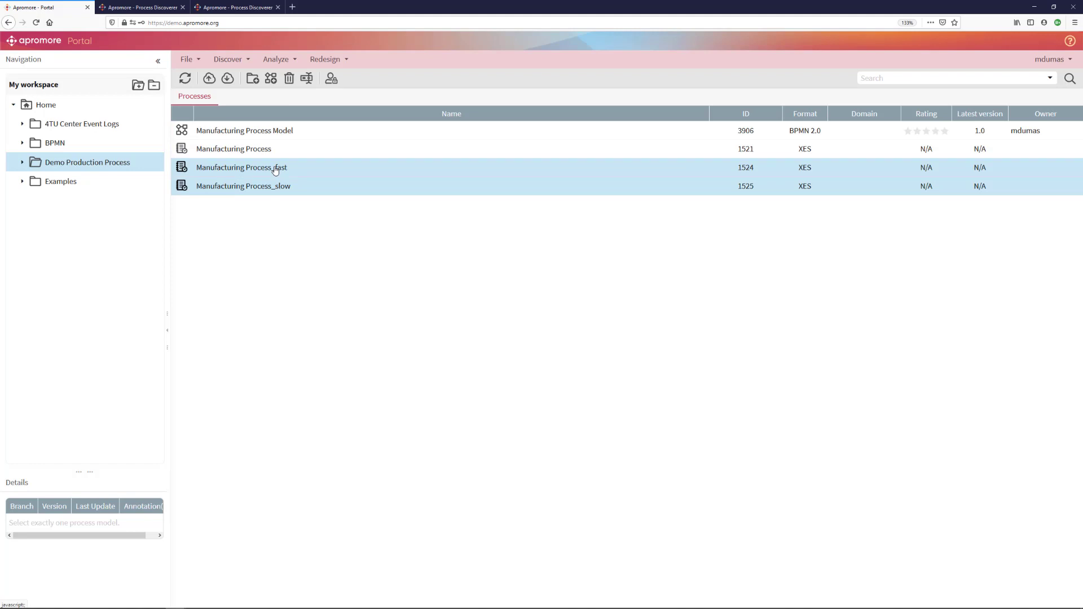
click(278, 59)
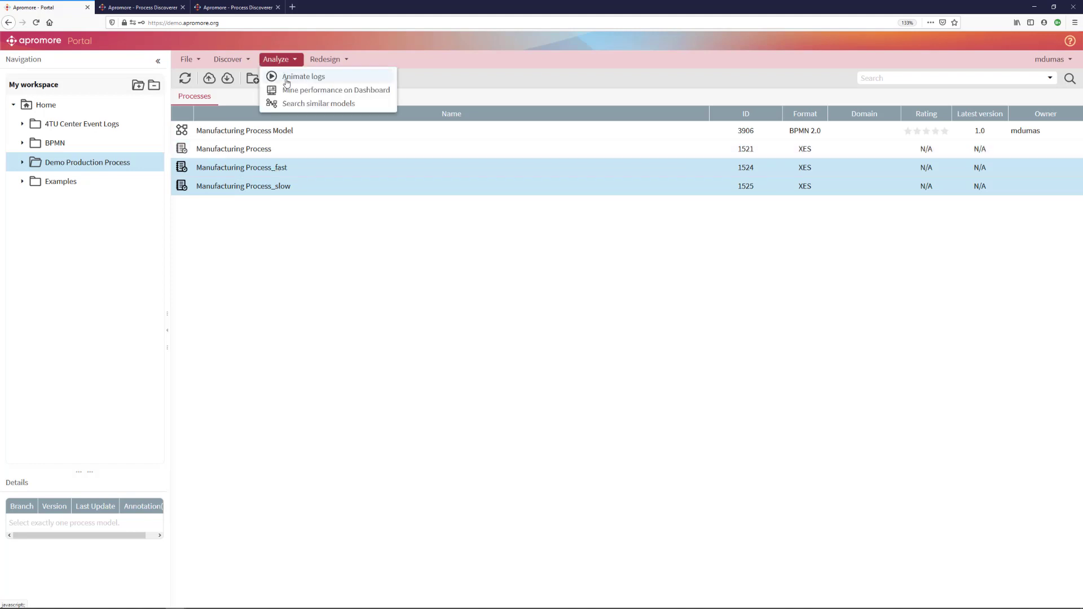
click(289, 90)
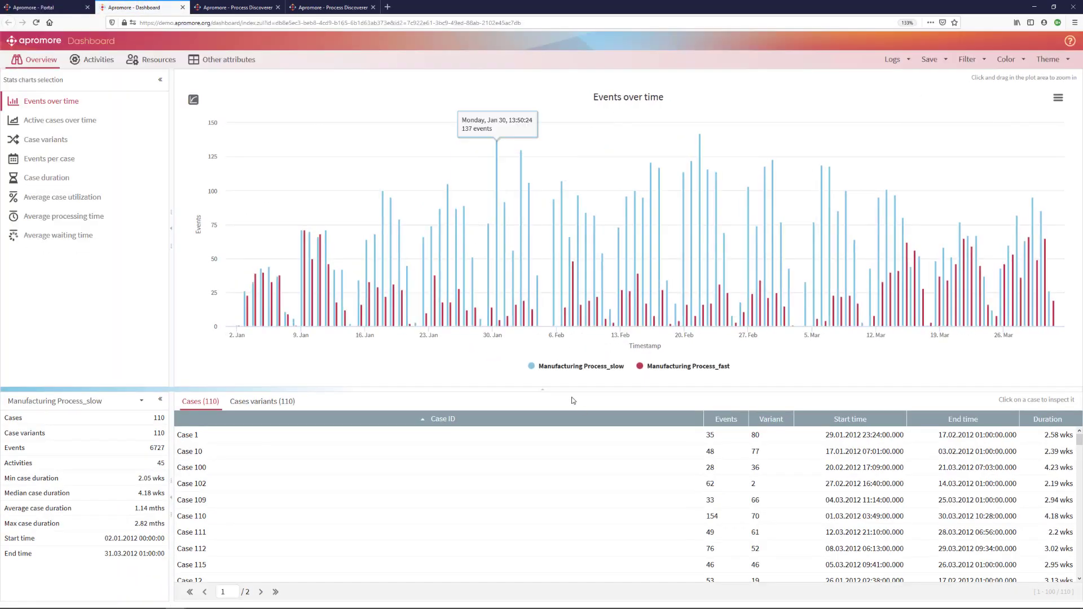
- Enlarge the dashboard's chart area and compare the relative frequency of activities between the fast and slow logs
drag(556, 391, 561, 511)
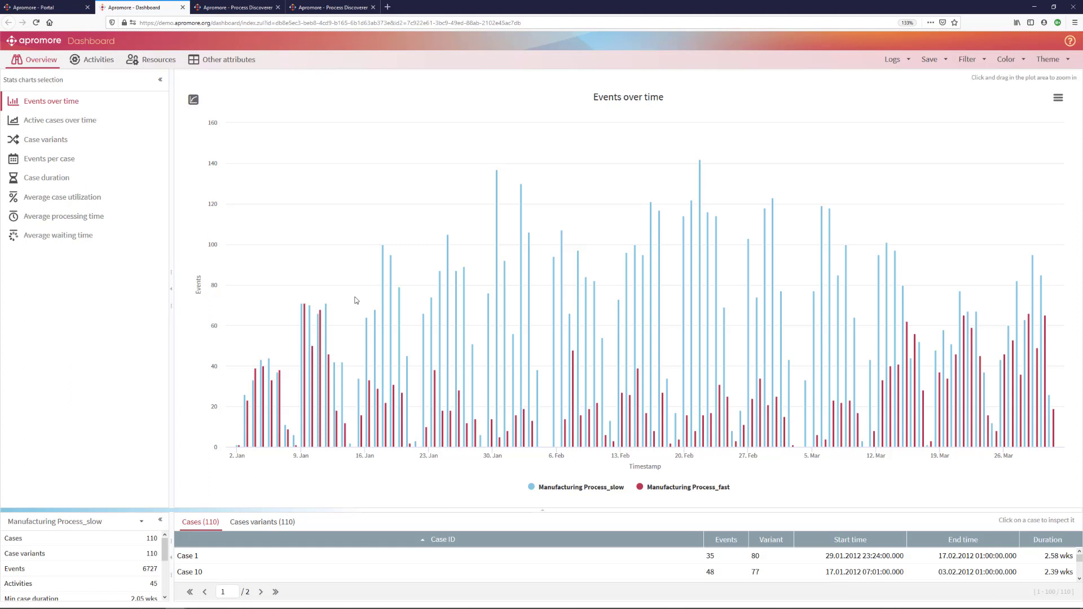
mouse_move(281, 392)
click(97, 62)
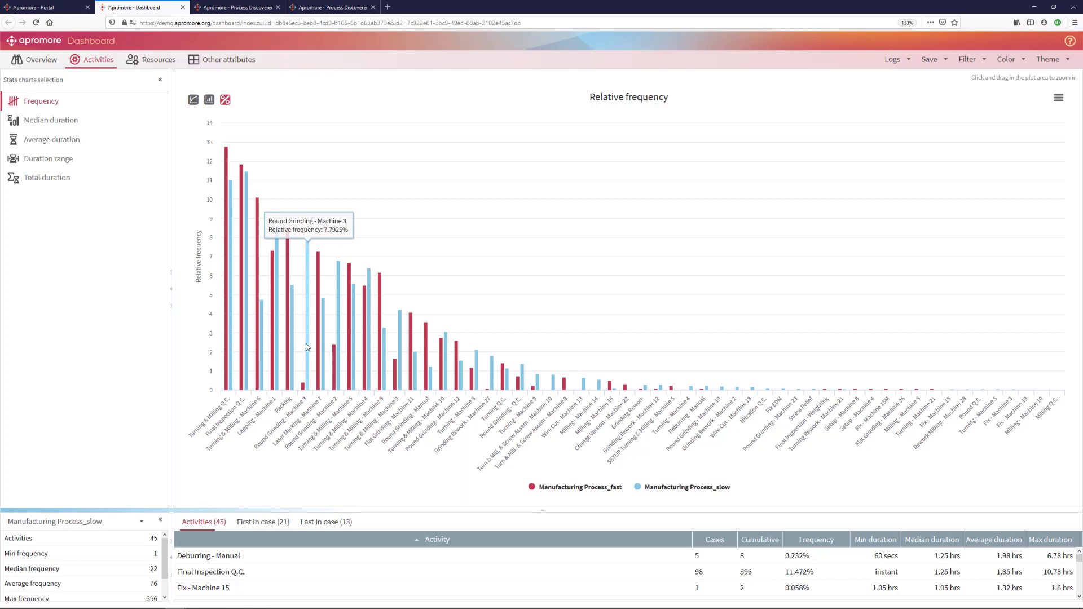
- Compare the resources of both logs by relative frequency and total duration, and view the other attributes' charts
click(150, 60)
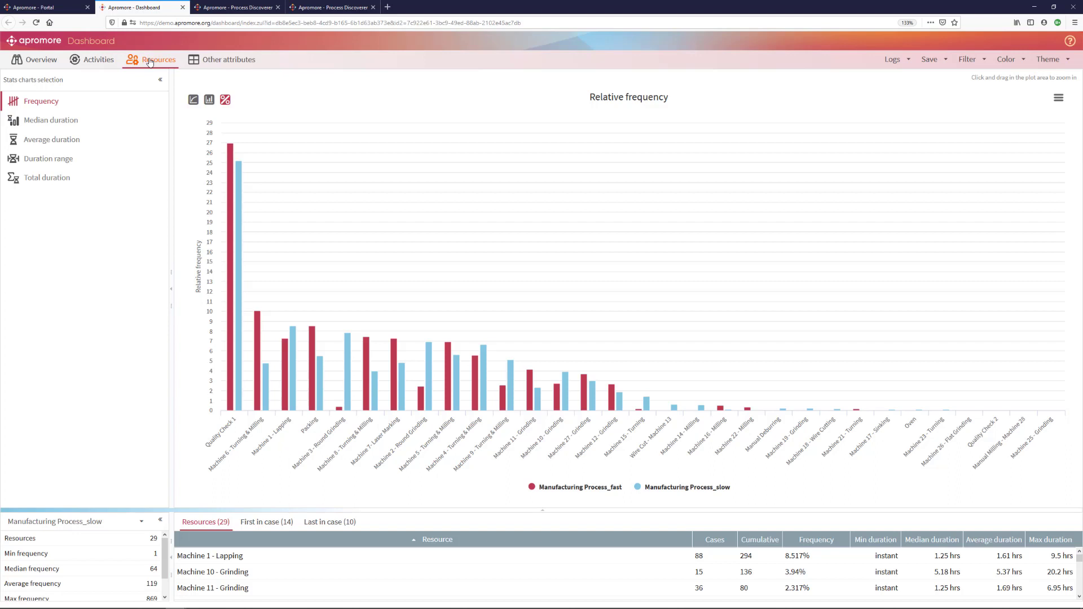
click(64, 182)
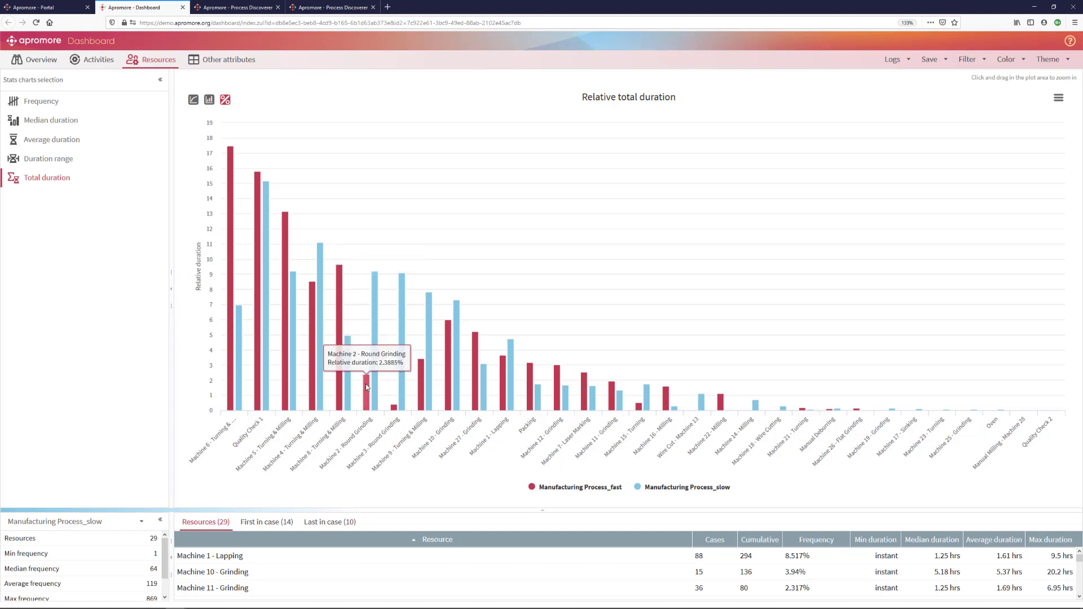
click(228, 63)
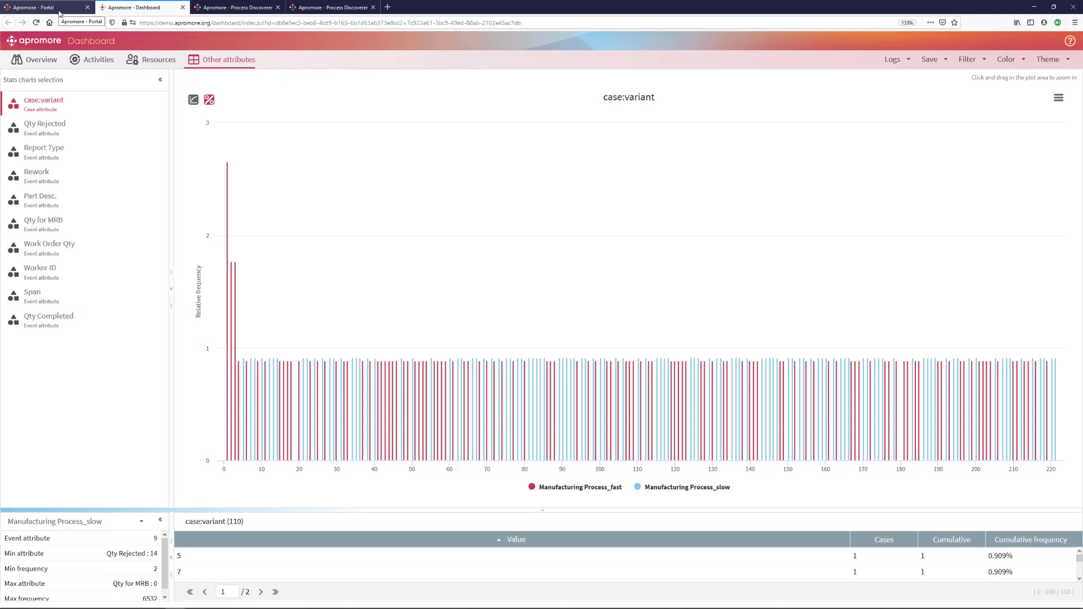
- Back in the portal, animate Manufacturing Process_fast and Manufacturing Process_slow together on the Manufacturing Process Model
click(59, 13)
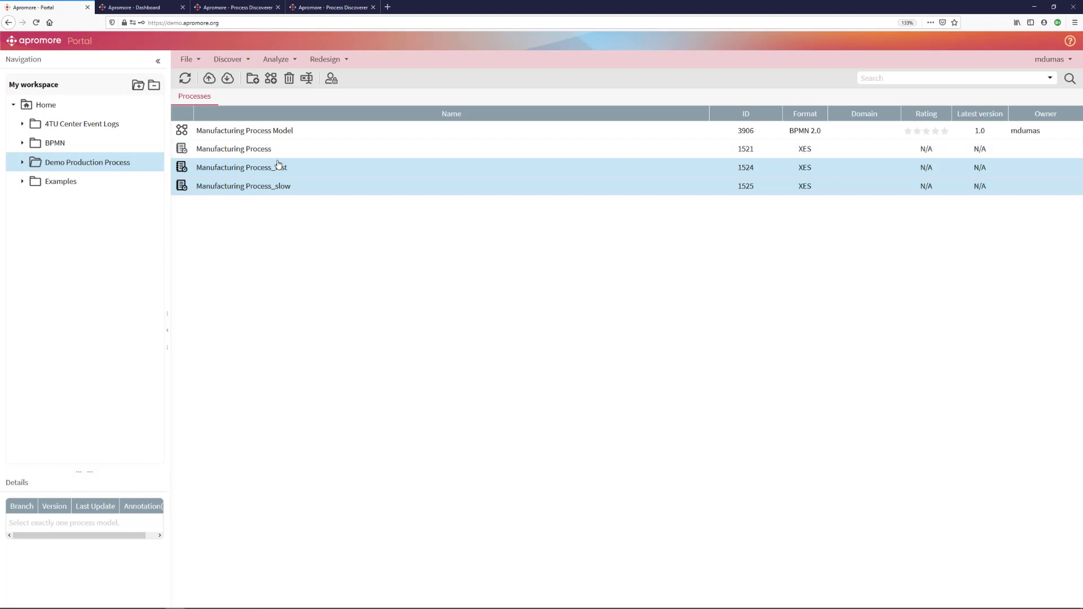
ctrl+click(271, 134)
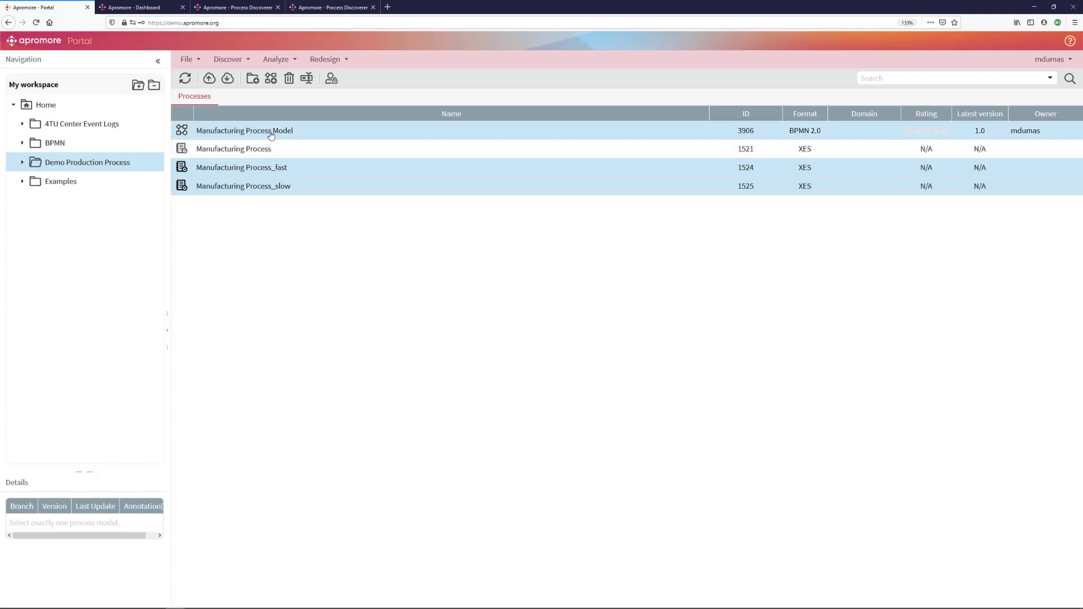
click(271, 135)
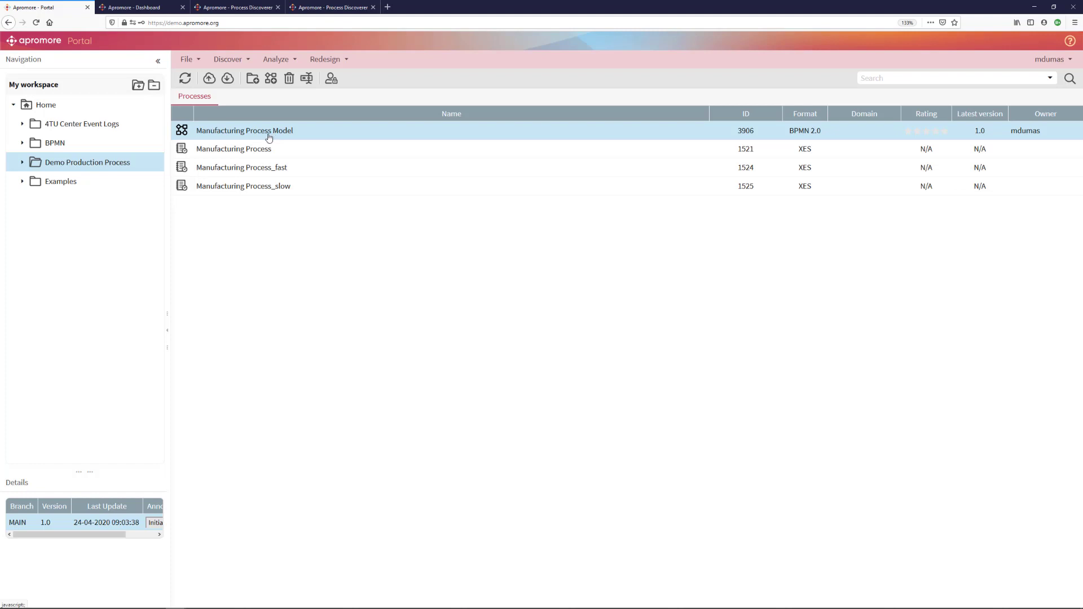
ctrl+click(252, 172)
ctrl+click(263, 190)
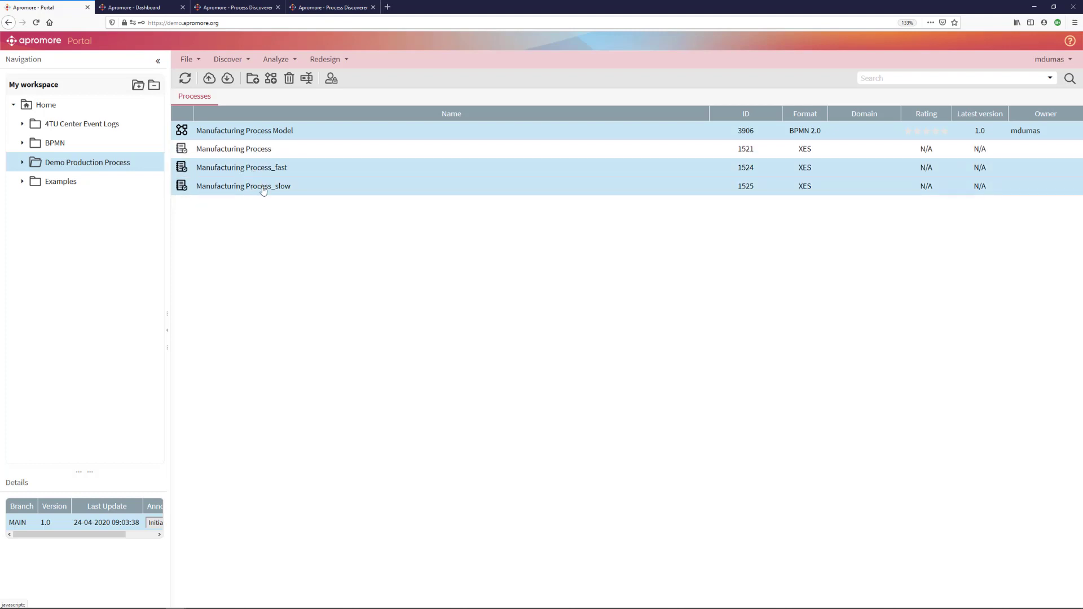
click(286, 66)
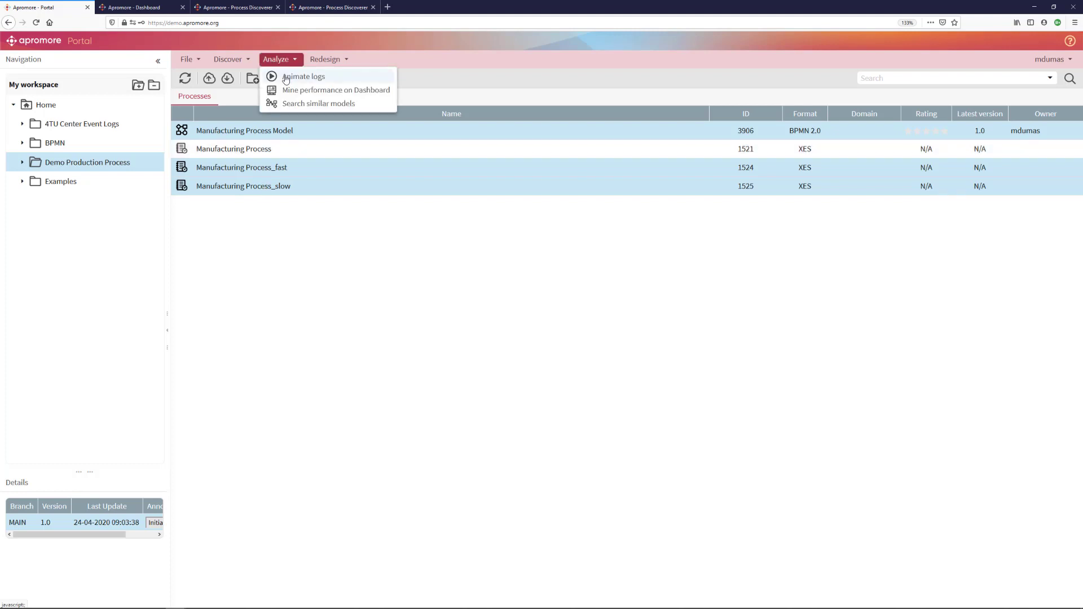
click(285, 77)
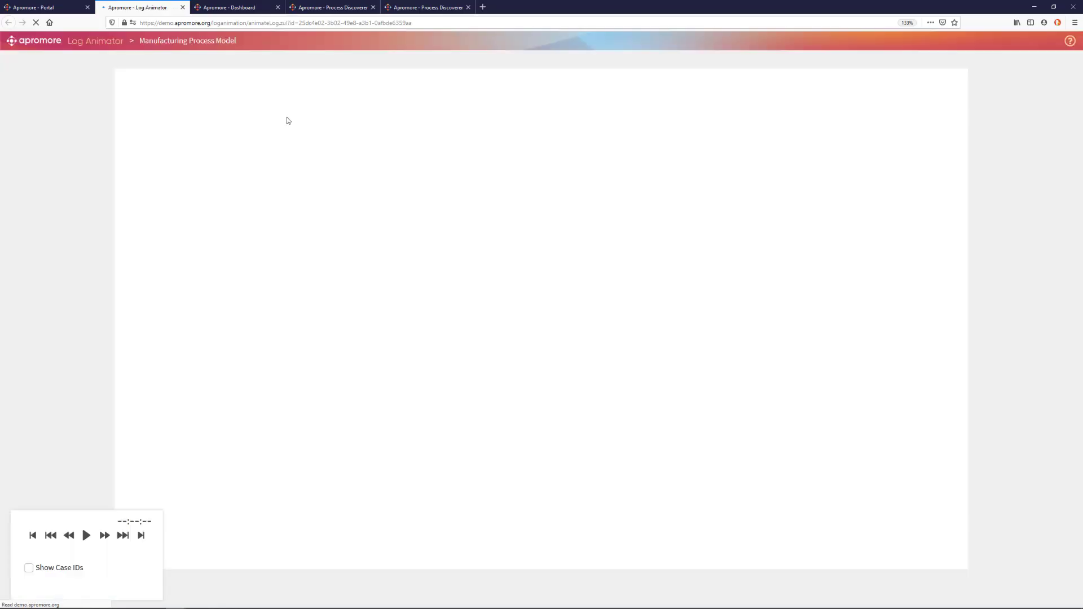
- Play the log animation and follow the fast and slow cases through the section from Laser Marking - Machine 7 to Round Grinding
click(86, 535)
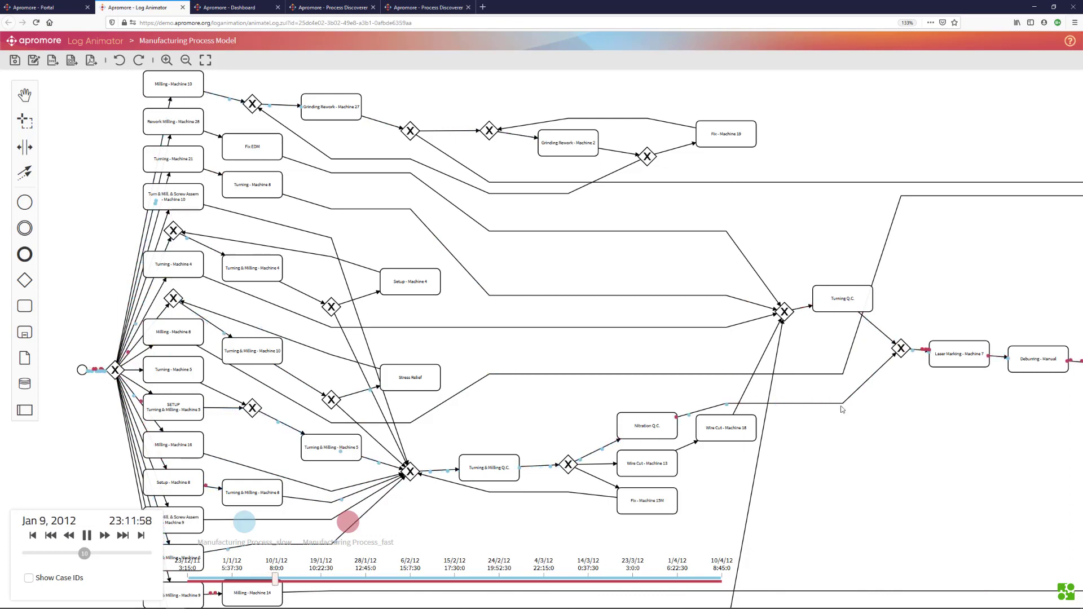
drag(891, 427, 440, 369)
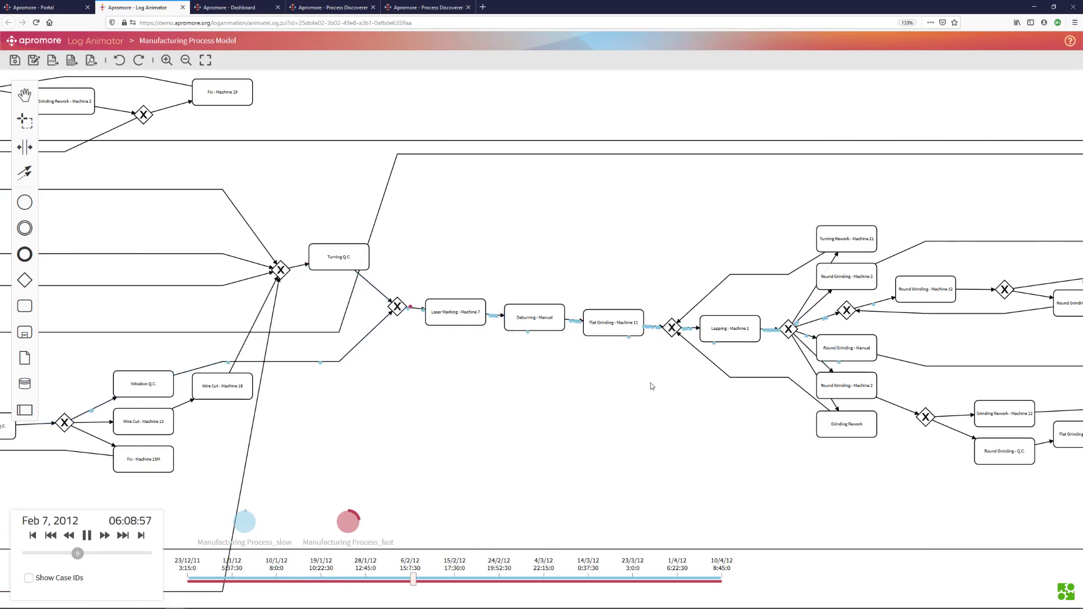
drag(615, 382, 563, 379)
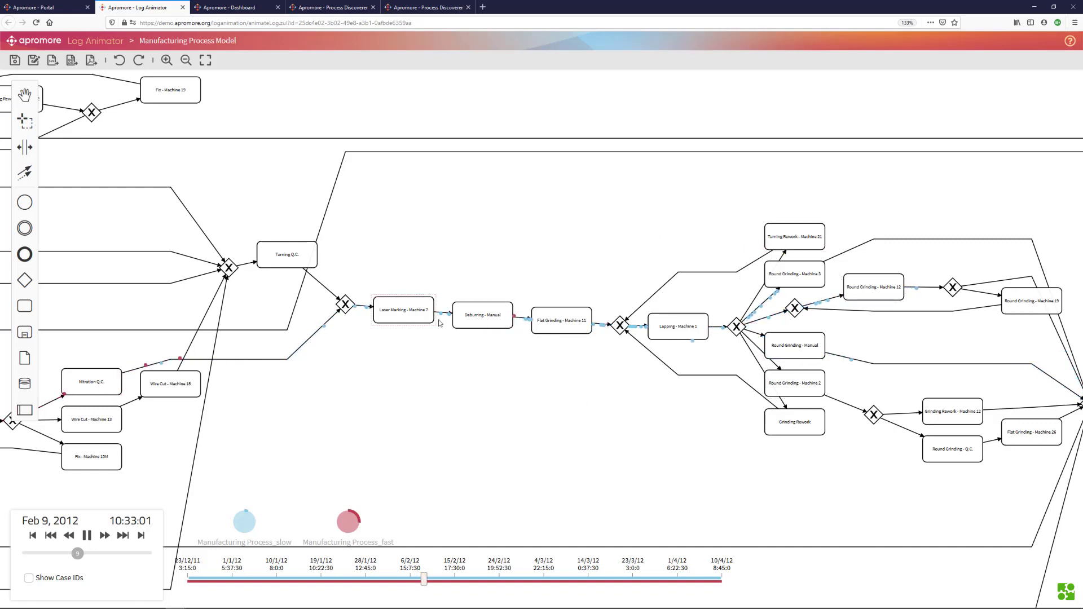
scroll(605, 383, up, 1)
scroll(605, 383, down, 1)
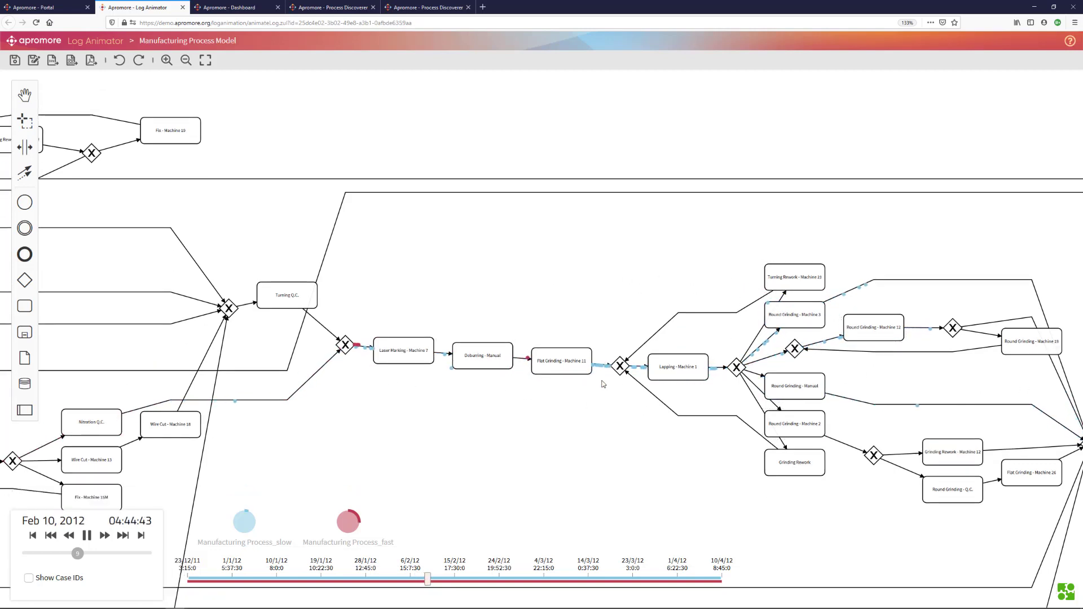